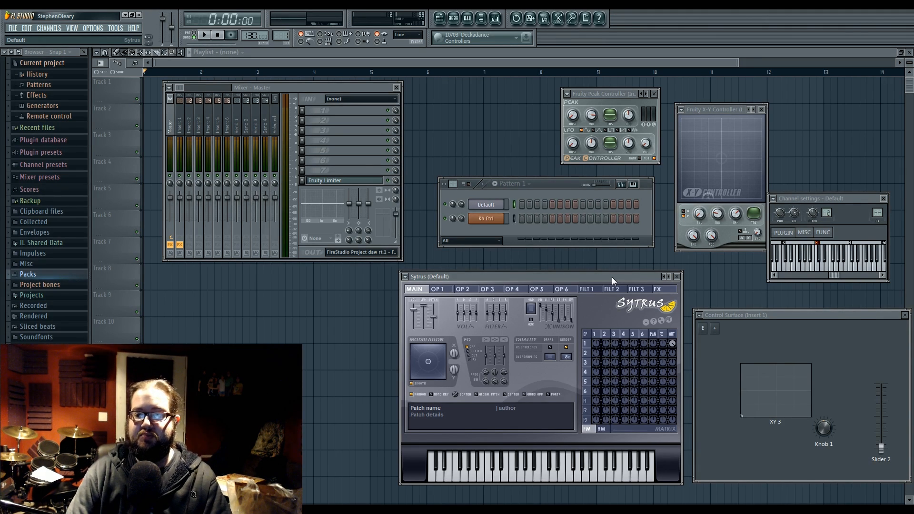
pyautogui.moveTo(612, 277); pyautogui.dragTo(608, 272)
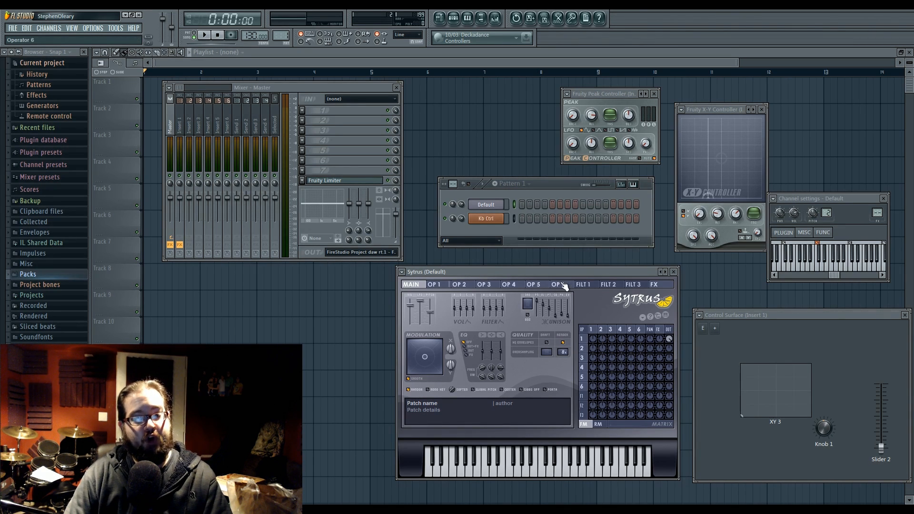
pyautogui.moveTo(776, 316); pyautogui.dragTo(772, 311)
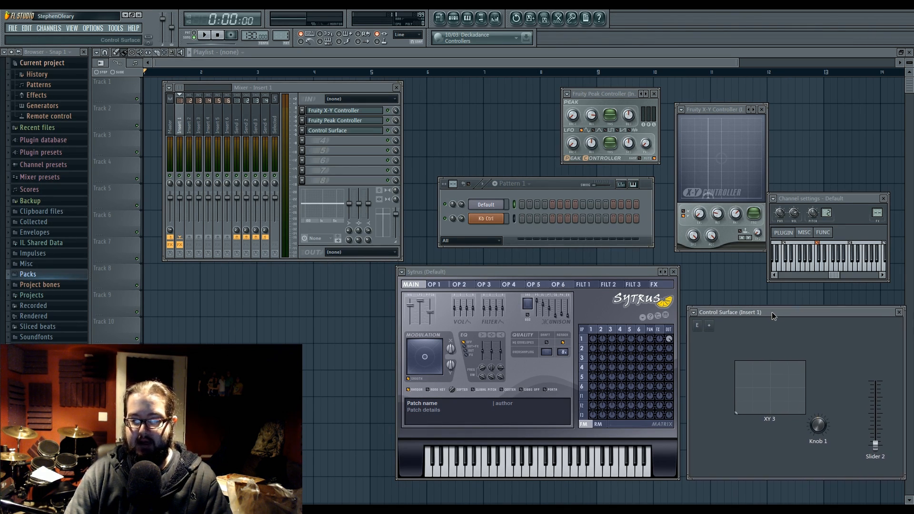
pyautogui.click(727, 112)
pyautogui.click(620, 94)
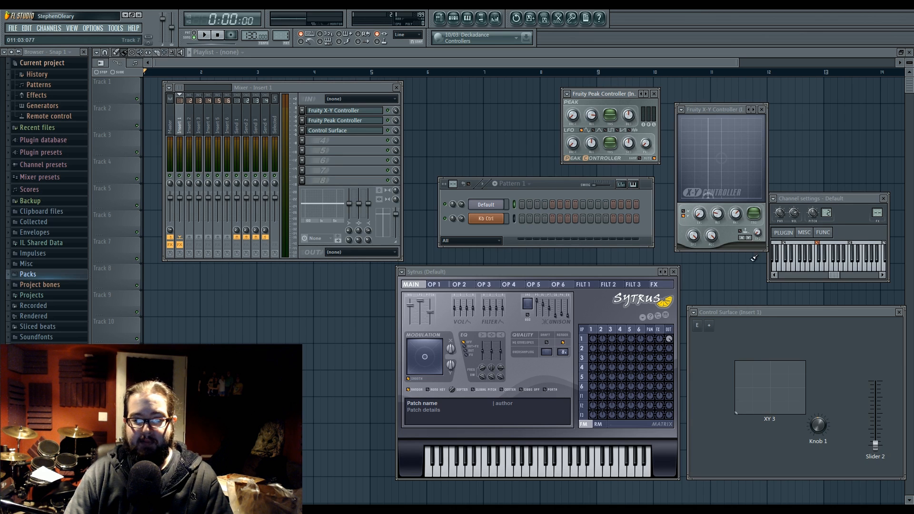
pyautogui.moveTo(782, 314); pyautogui.dragTo(780, 317)
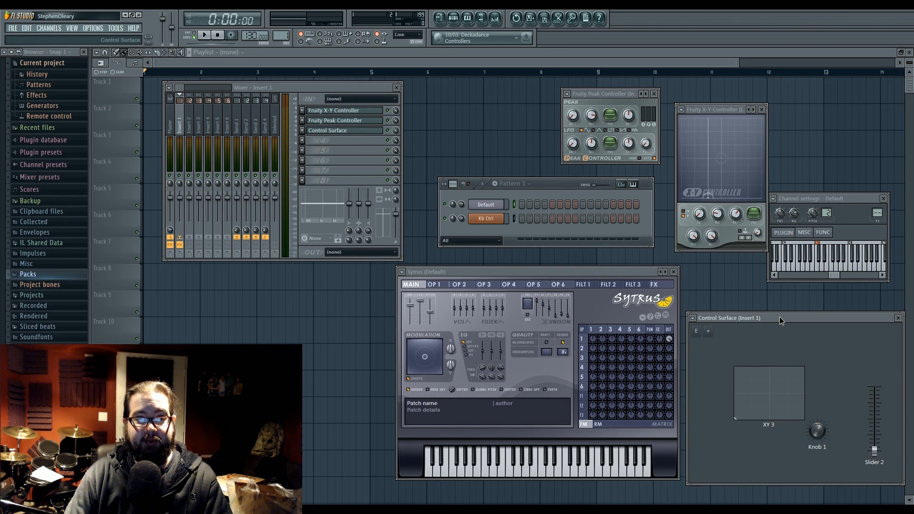
pyautogui.moveTo(456, 274); pyautogui.dragTo(458, 278)
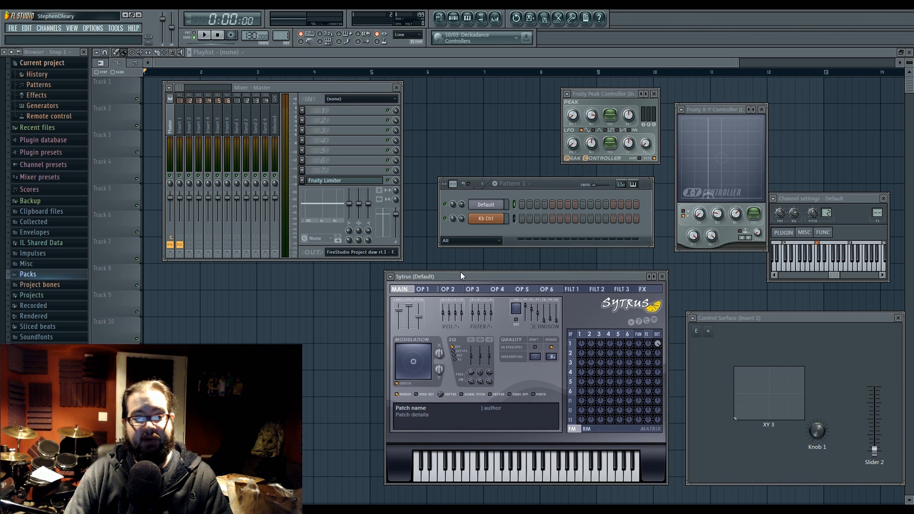
# - Route the Sytrus channel to mixer track Insert 1 and return focus to the synth
pyautogui.moveTo(877, 214); pyautogui.dragTo(878, 209)
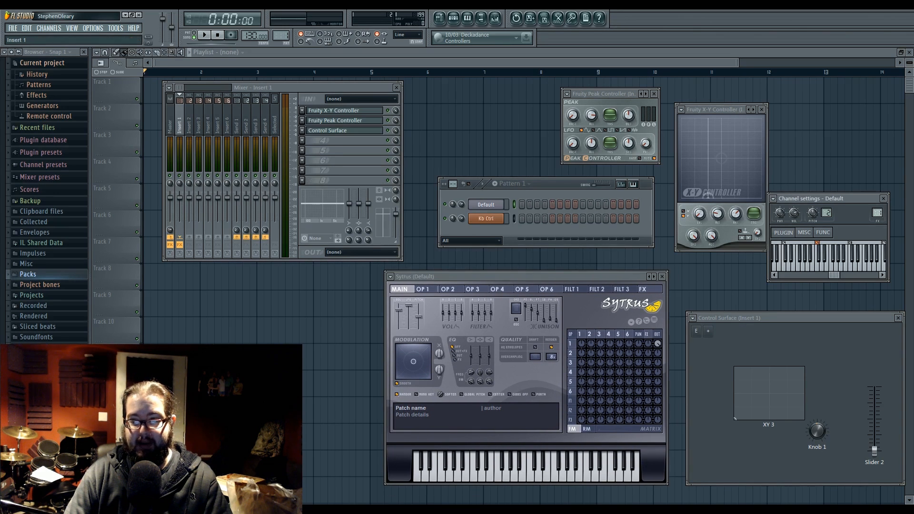
pyautogui.click(367, 121)
pyautogui.click(367, 121)
pyautogui.click(578, 277)
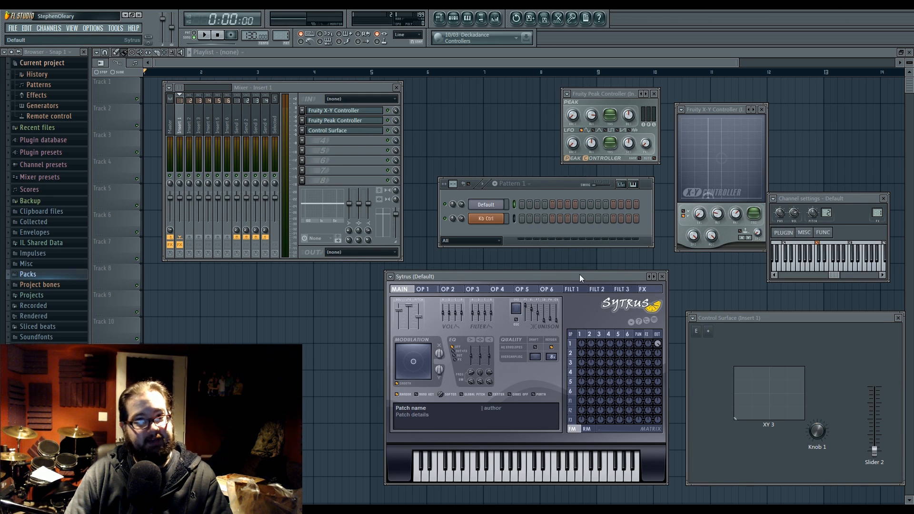
# - Set operator 1's frequency ratio to 0.2500 in Sytrus
pyautogui.click(579, 334)
pyautogui.moveTo(542, 305); pyautogui.dragTo(542, 301)
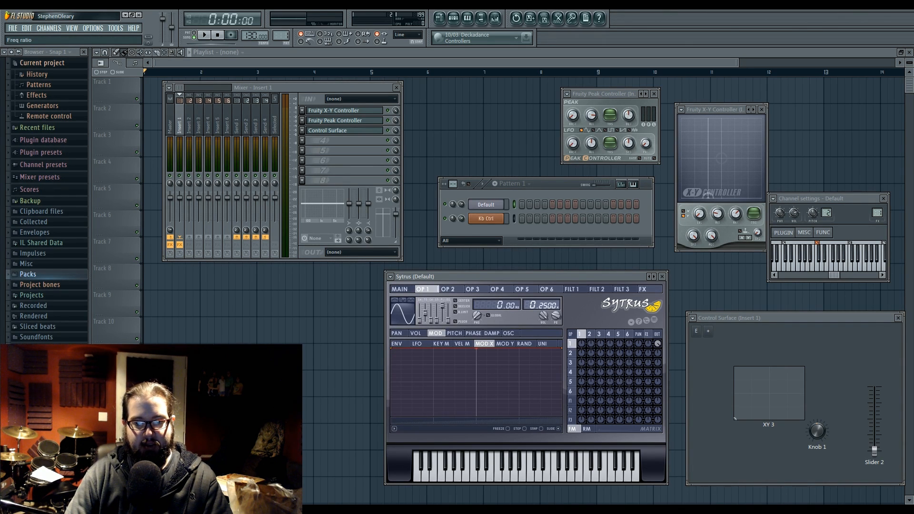
pyautogui.scroll(-4, 544, 308)
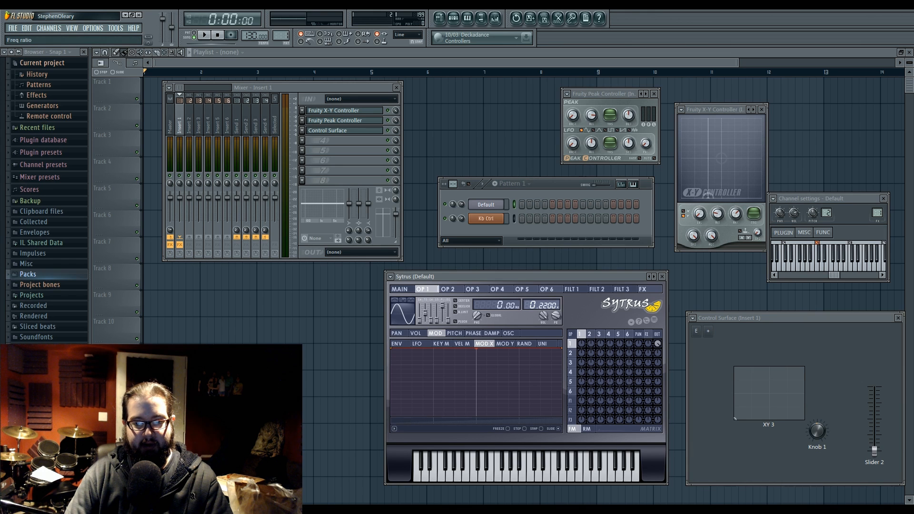
# - Set up operator 2 at a 0.2500 frequency ratio modulating operator 1, with its waveform shaped into a triangle
pyautogui.click(590, 334)
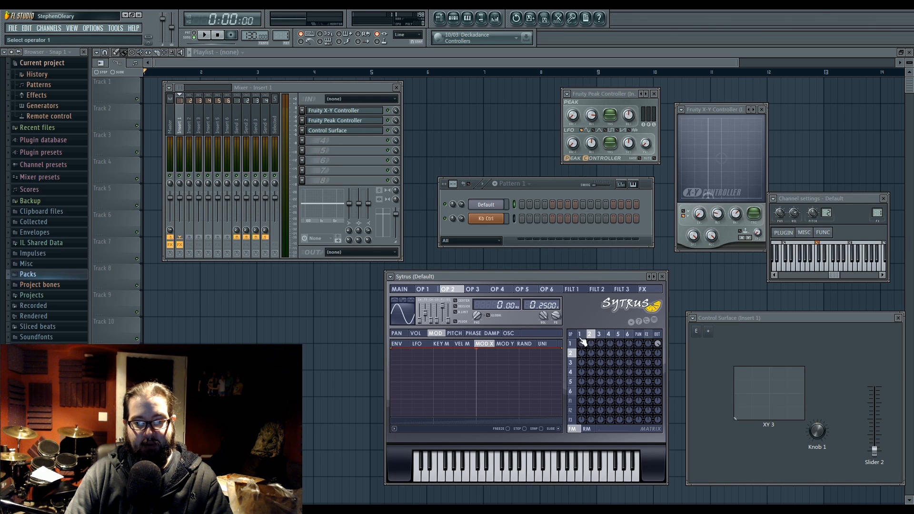
pyautogui.moveTo(591, 342); pyautogui.dragTo(592, 324)
pyautogui.moveTo(419, 323); pyautogui.dragTo(420, 319)
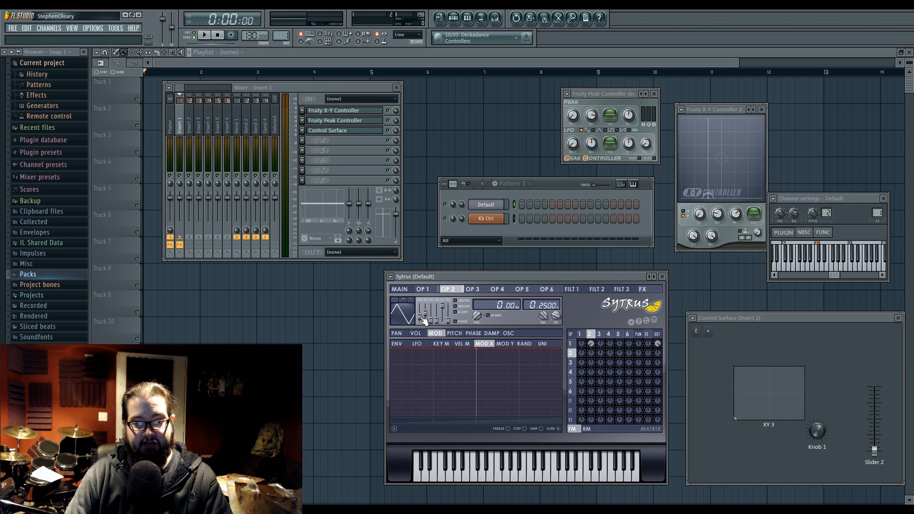
# - Add a higher harmonic to operator 2's oscillator waveform and audition the resulting sound
pyautogui.click(601, 333)
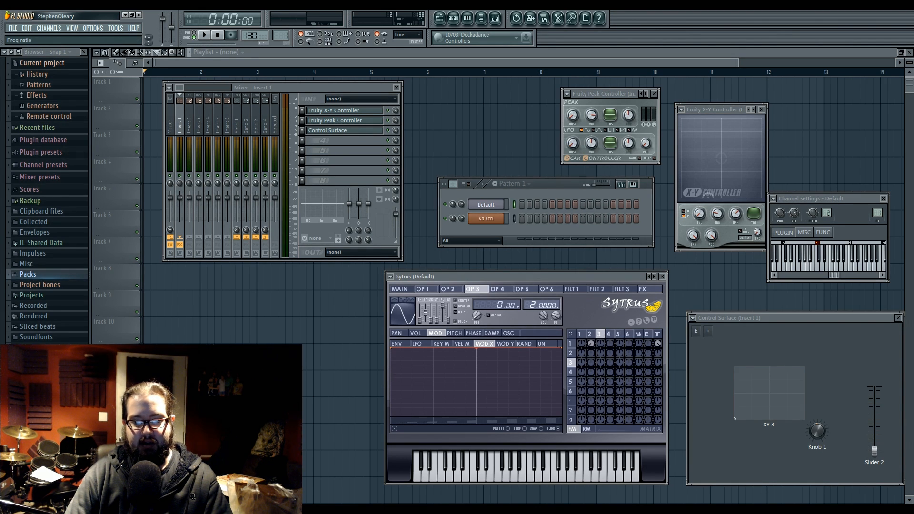
pyautogui.click(447, 289)
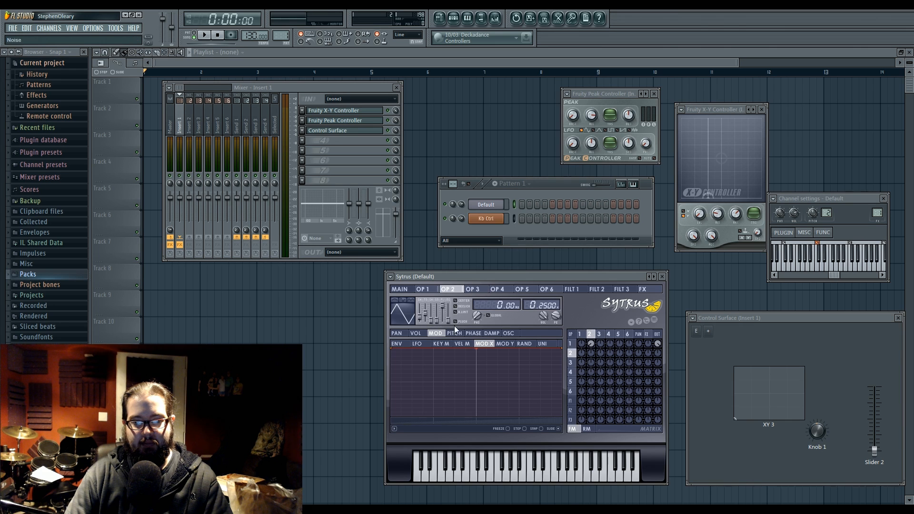
pyautogui.click(508, 333)
pyautogui.click(468, 383)
pyautogui.moveTo(469, 394)
pyautogui.mouseDown()
pyautogui.moveTo(470, 403)
pyautogui.moveTo(468, 383)
pyautogui.moveTo(469, 406)
pyautogui.moveTo(466, 386)
pyautogui.mouseUp()
pyautogui.press('space')
pyautogui.press('v')
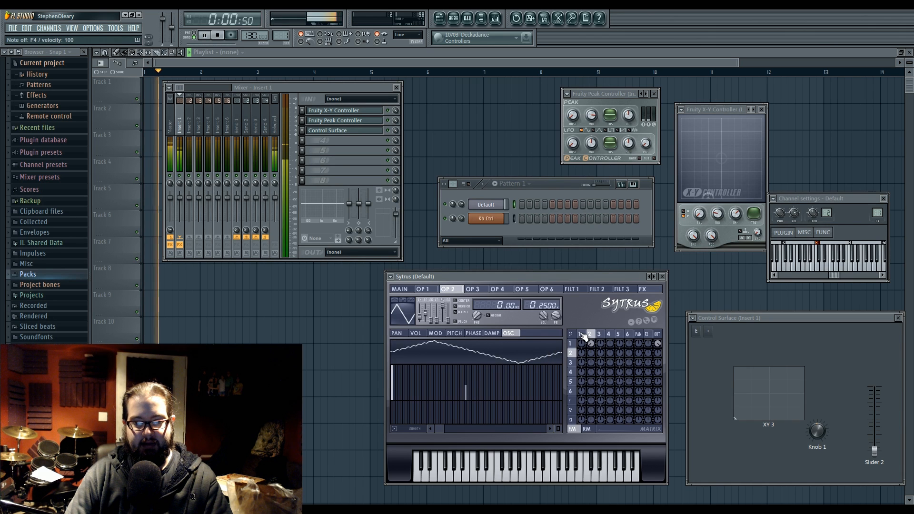
pyautogui.click(581, 334)
pyautogui.press('space')
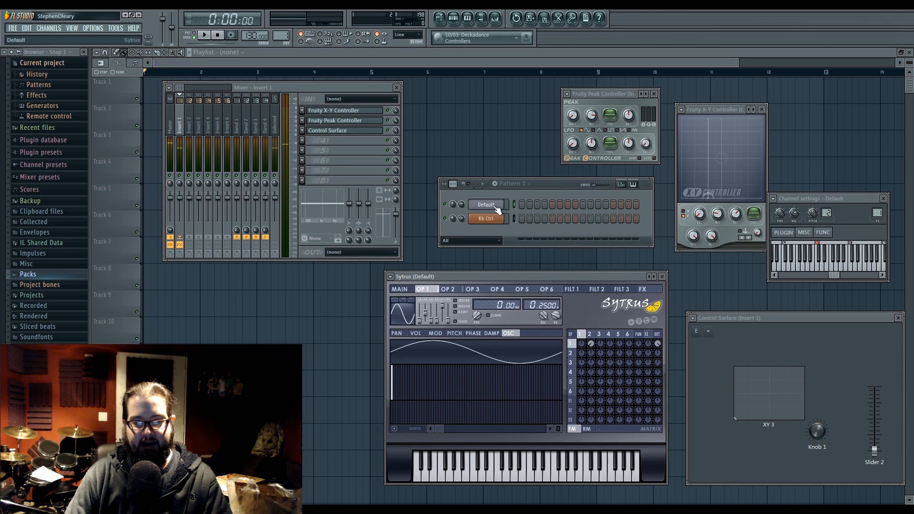
# - Draw an E4 note about one bar long in the Sytrus channel's piano roll and place Pattern 1 on Track 1 at bar 1
pyautogui.rightClick(495, 206)
pyautogui.click(517, 204)
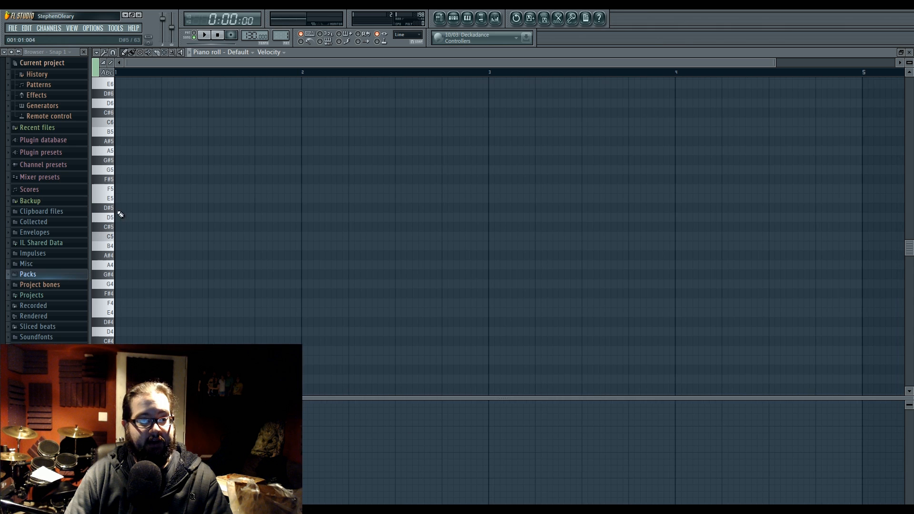
pyautogui.click(118, 312)
pyautogui.moveTo(135, 312); pyautogui.dragTo(318, 320)
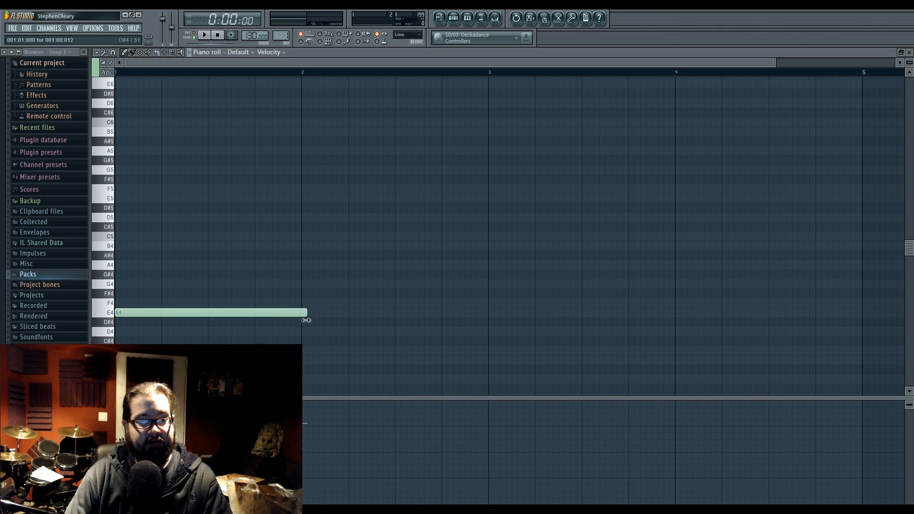
pyautogui.click(439, 19)
pyautogui.click(169, 90)
# - Lower the start point of operator 1's Mod X modulation envelope so that it ramps upward
pyautogui.click(453, 18)
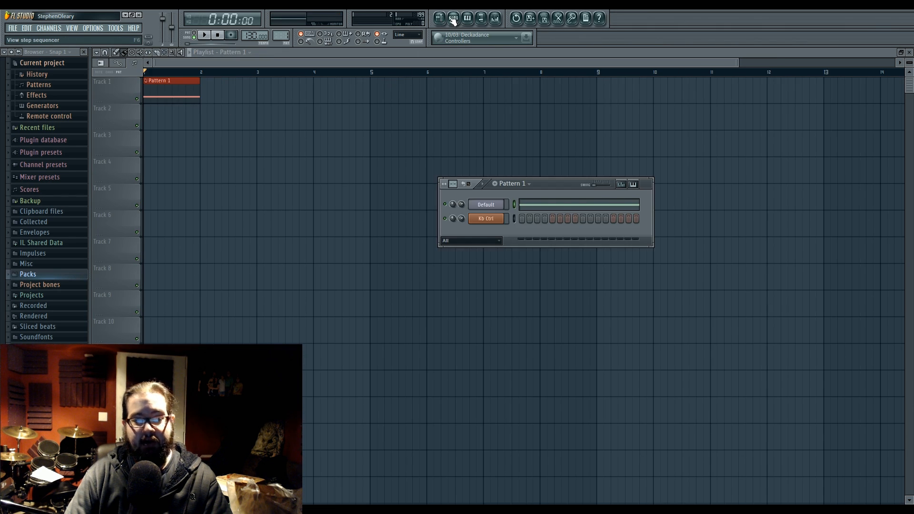
pyautogui.click(488, 204)
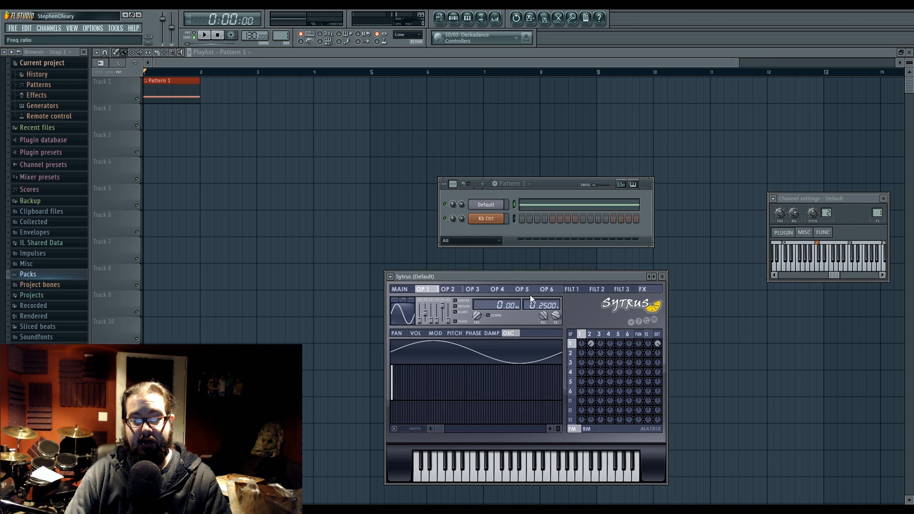
pyautogui.moveTo(524, 275); pyautogui.dragTo(548, 238)
pyautogui.click(457, 296)
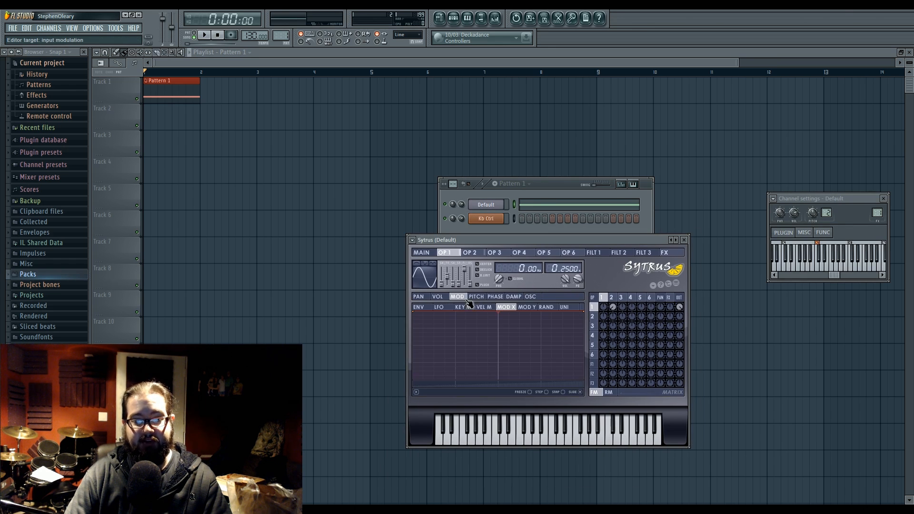
pyautogui.click(418, 316)
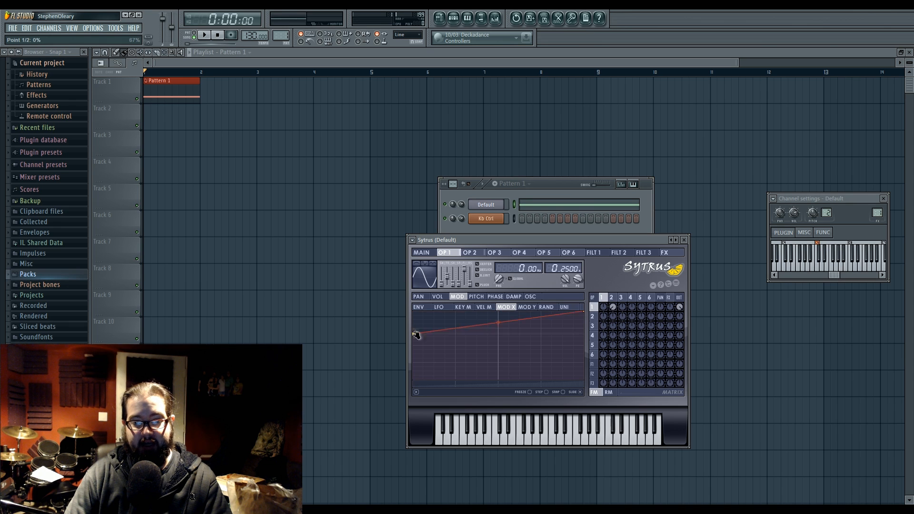
# - Create an automation clip for Sytrus's Modulation X and shape it into a ramp from minimum to maximum across bar 1
pyautogui.click(425, 253)
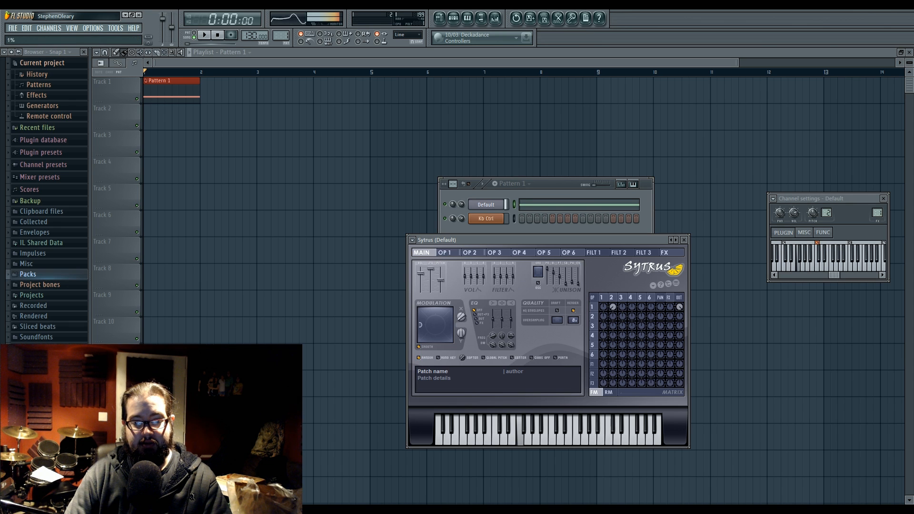
pyautogui.rightClick(459, 314)
pyautogui.click(490, 372)
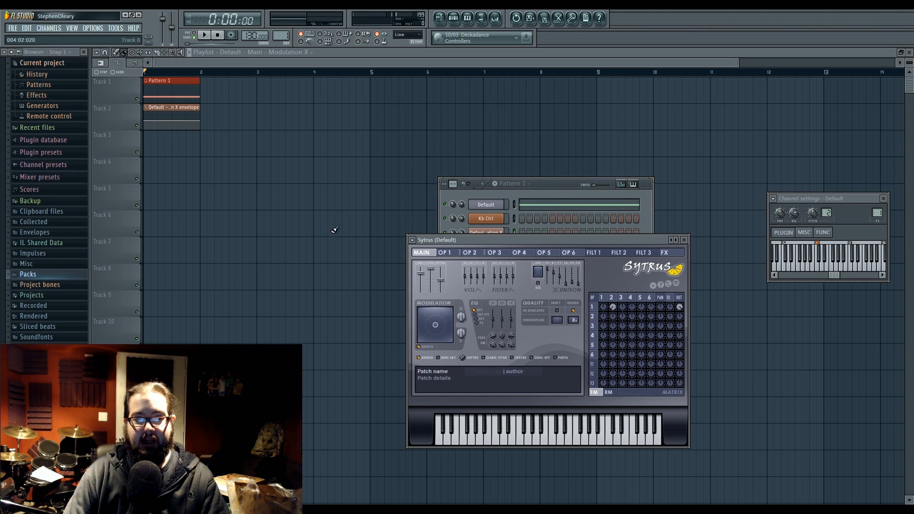
pyautogui.moveTo(143, 121); pyautogui.dragTo(143, 133)
pyautogui.moveTo(200, 121); pyautogui.dragTo(203, 102)
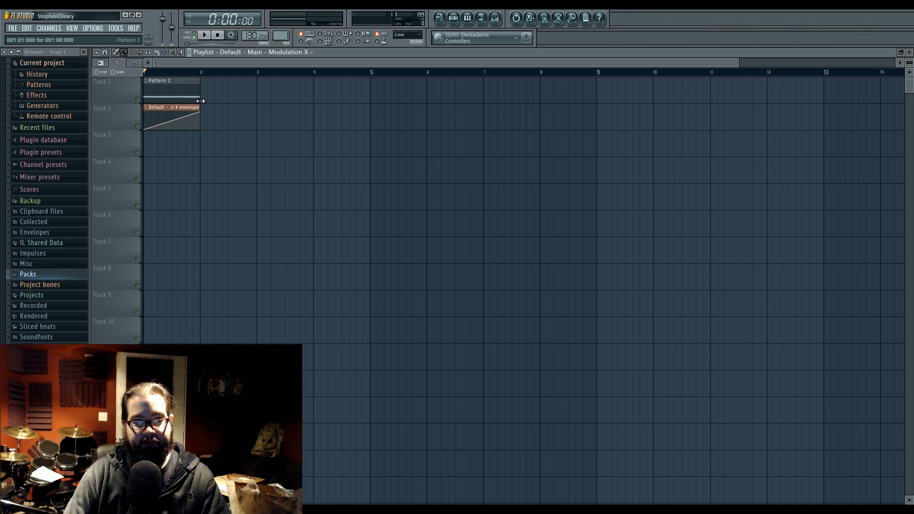
# - Reopen the Sytrus editor and play the song to check the Modulation X automation
pyautogui.click(455, 19)
pyautogui.click(497, 209)
pyautogui.press('space')
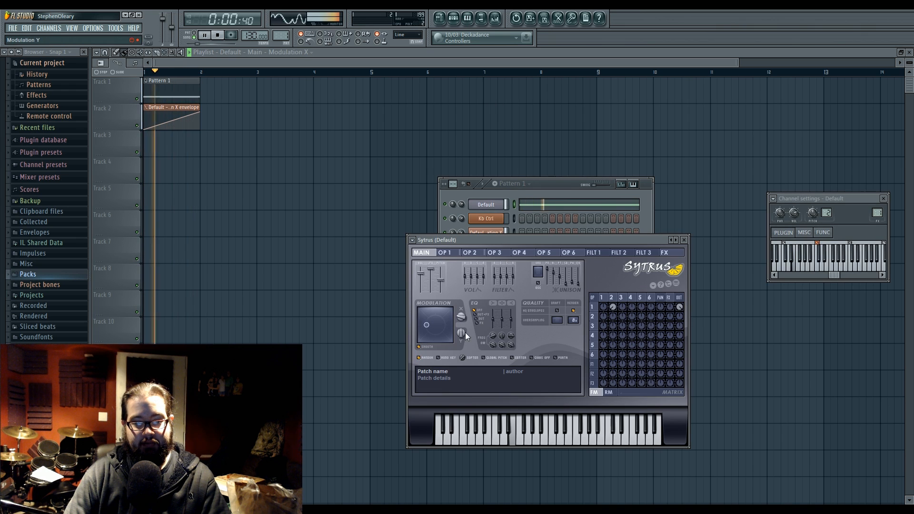
pyautogui.press('space')
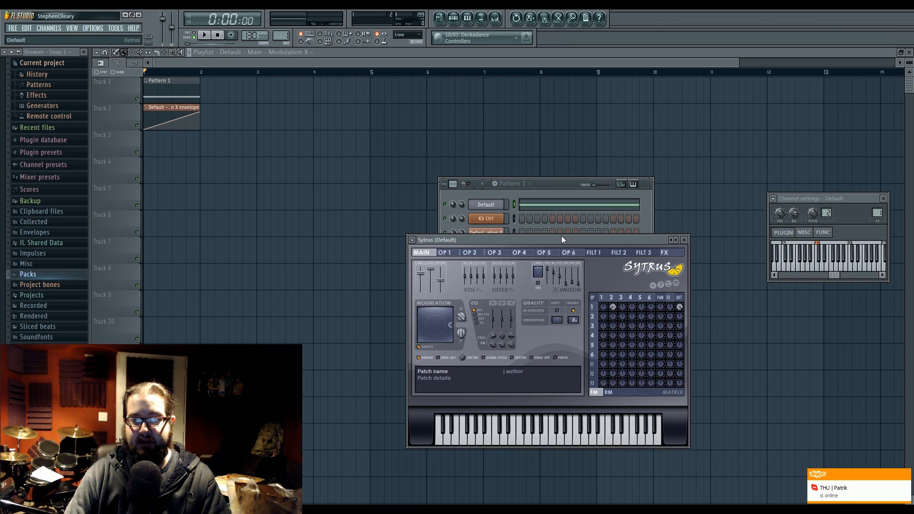
# - Open Insert 1's Fruity X-Y Controller from the mixer and arrange both windows around Sytrus
pyautogui.click(874, 215)
pyautogui.doubleClick(874, 215)
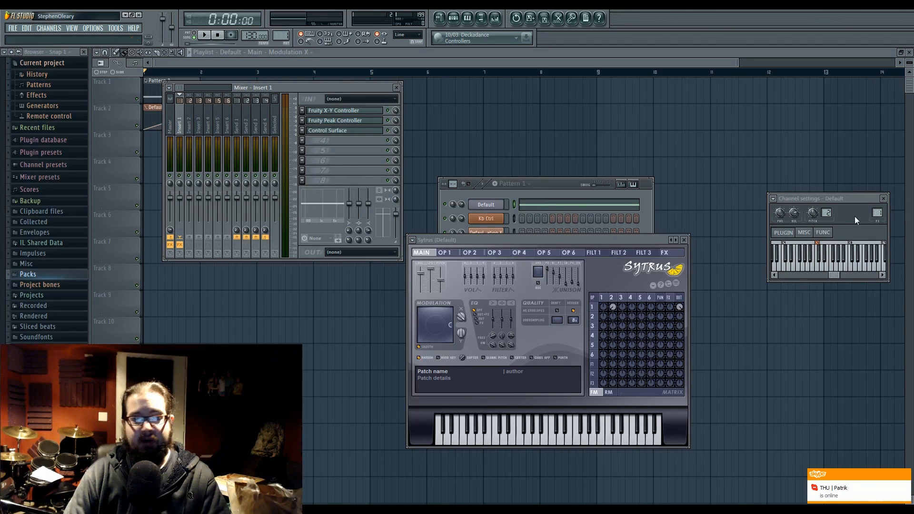
pyautogui.click(347, 113)
pyautogui.moveTo(725, 112); pyautogui.dragTo(743, 102)
pyautogui.moveTo(323, 87); pyautogui.dragTo(319, 135)
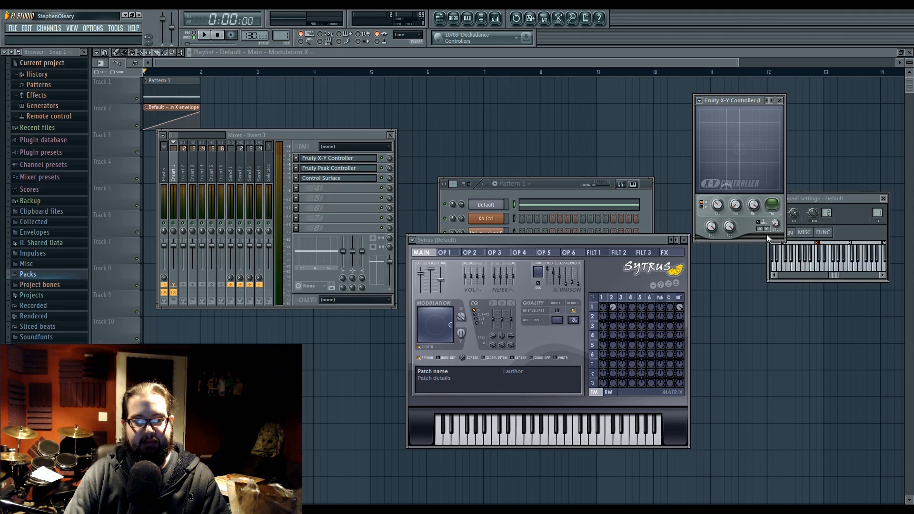
# - Link Sytrus's Modulation X to the internal controller X-Y ctrl (Insert 1) - X and test it with the X-Y pad during playback
pyautogui.rightClick(459, 315)
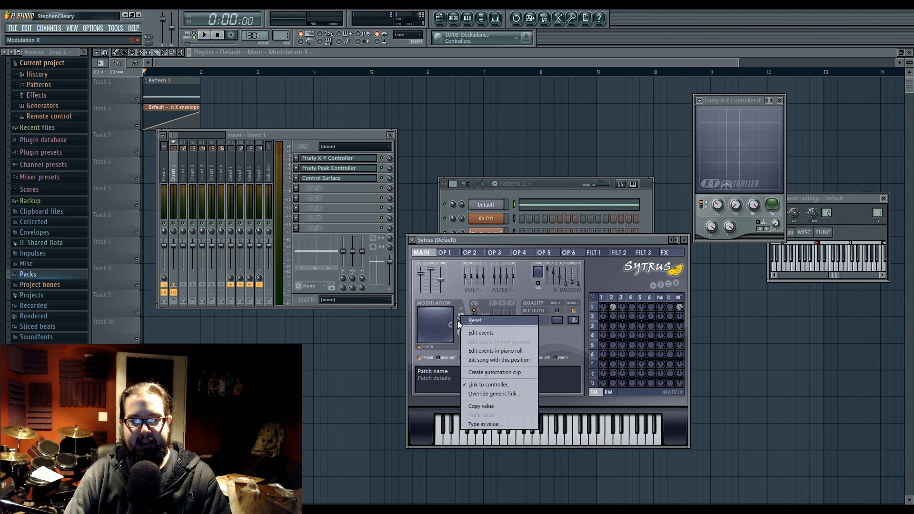
pyautogui.click(512, 384)
pyautogui.moveTo(472, 175); pyautogui.dragTo(561, 152)
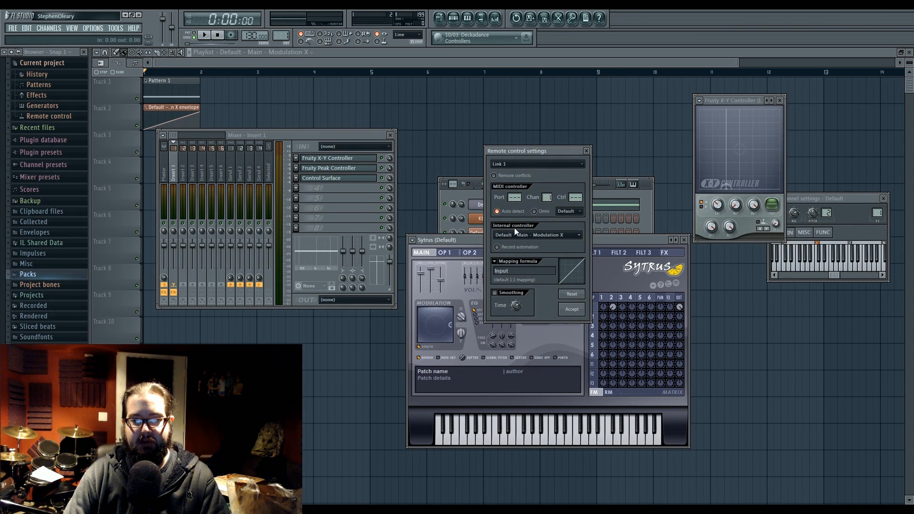
pyautogui.click(555, 234)
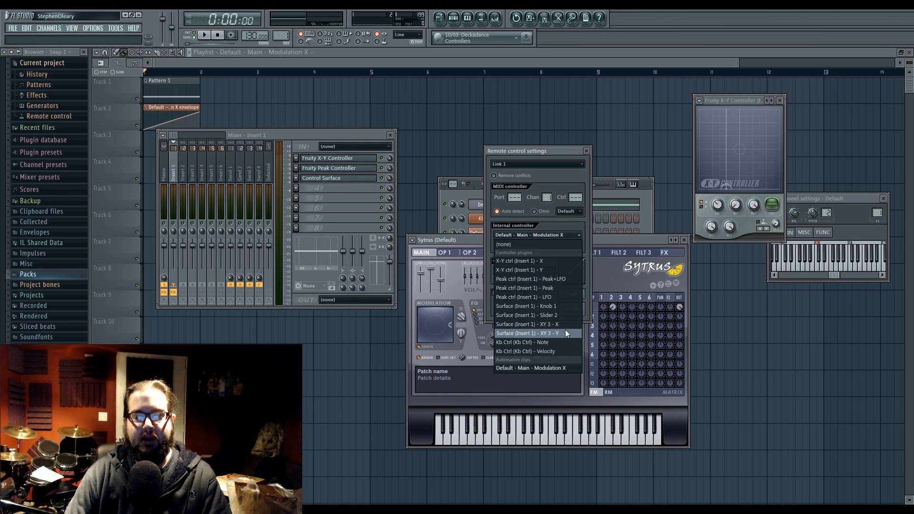
pyautogui.click(549, 261)
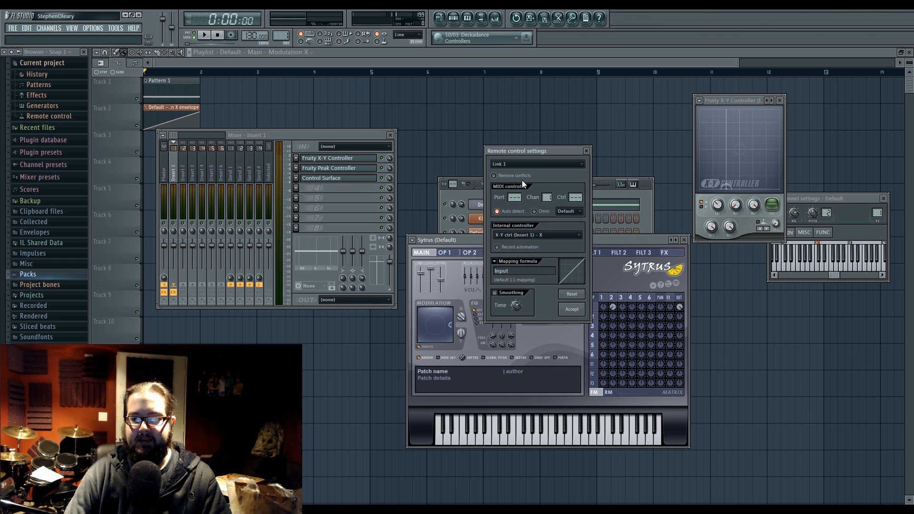
pyautogui.click(573, 312)
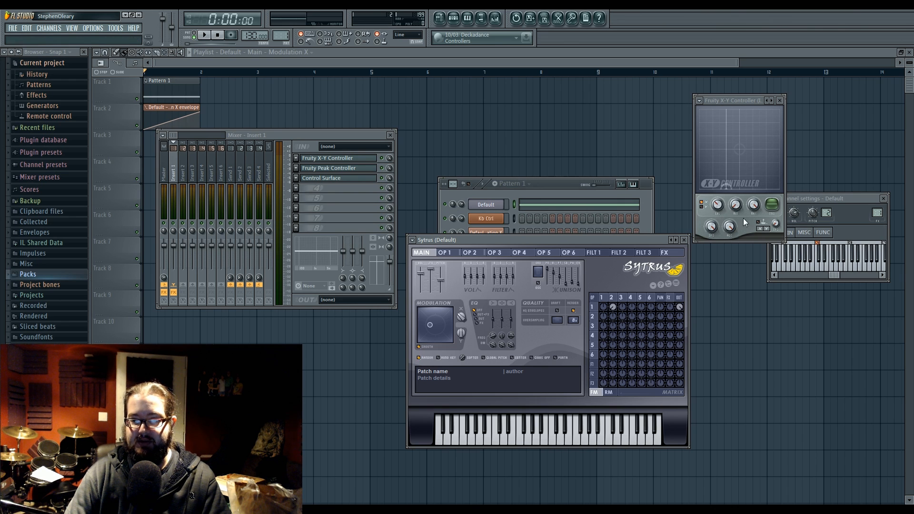
pyautogui.press('space')
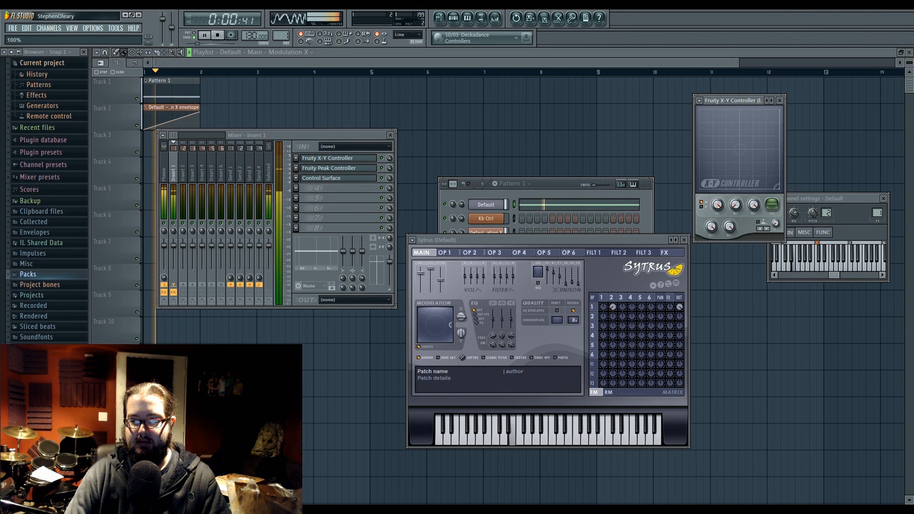
pyautogui.press('space')
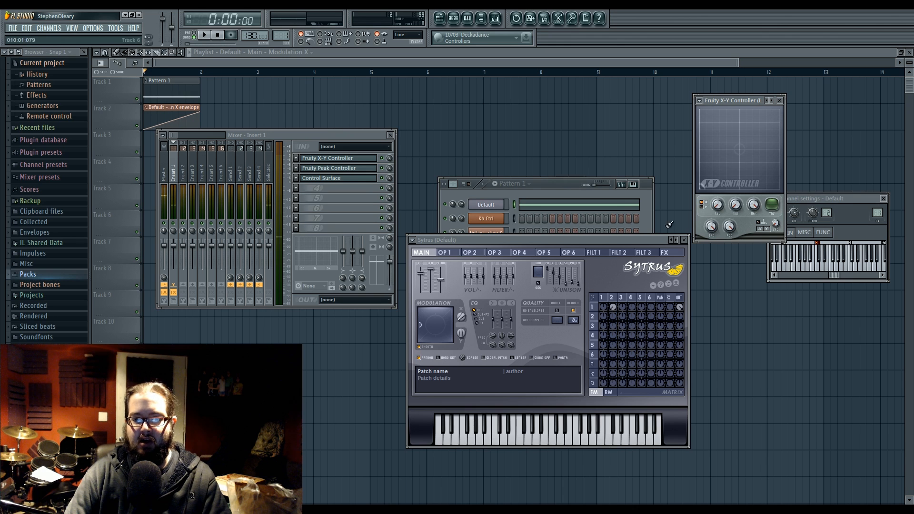
# - Add a new link on Sytrus's Modulation X to the internal controller Default - Main - Modulation X and accept it
pyautogui.click(488, 206)
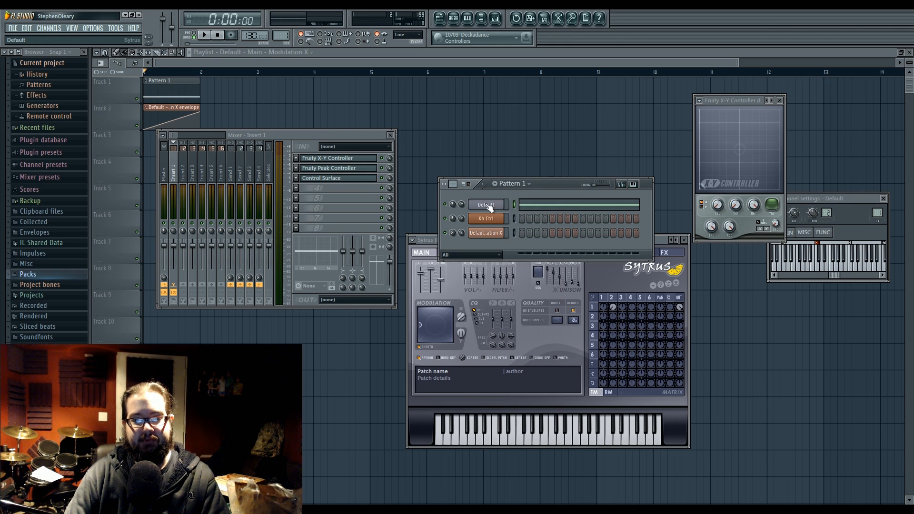
pyautogui.click(496, 206)
pyautogui.rightClick(460, 320)
pyautogui.click(481, 383)
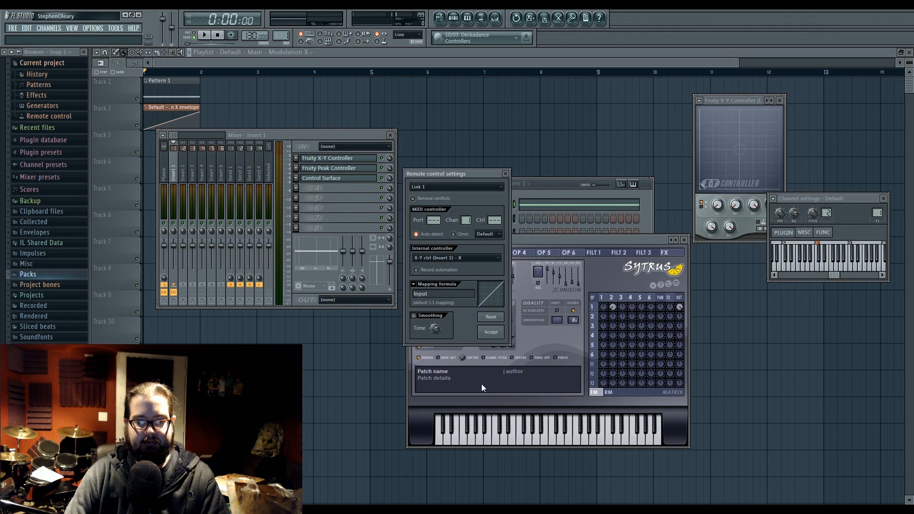
pyautogui.click(424, 187)
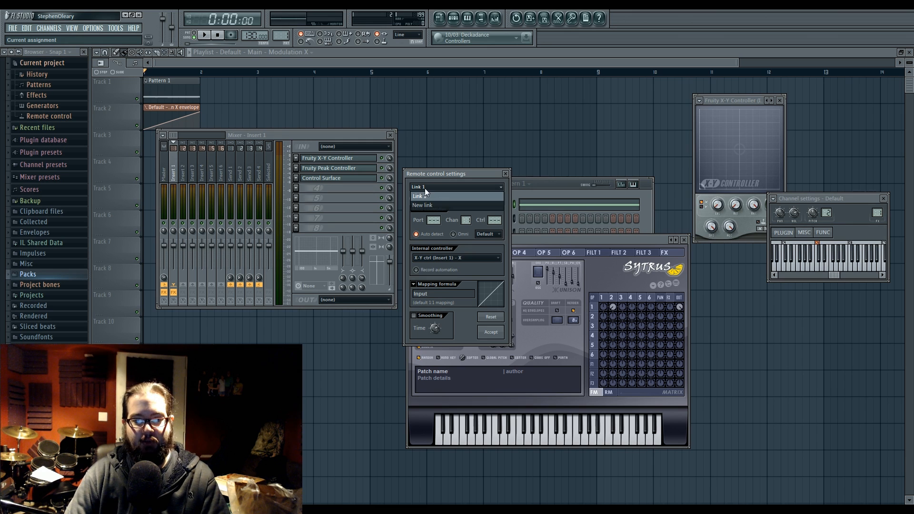
pyautogui.click(447, 205)
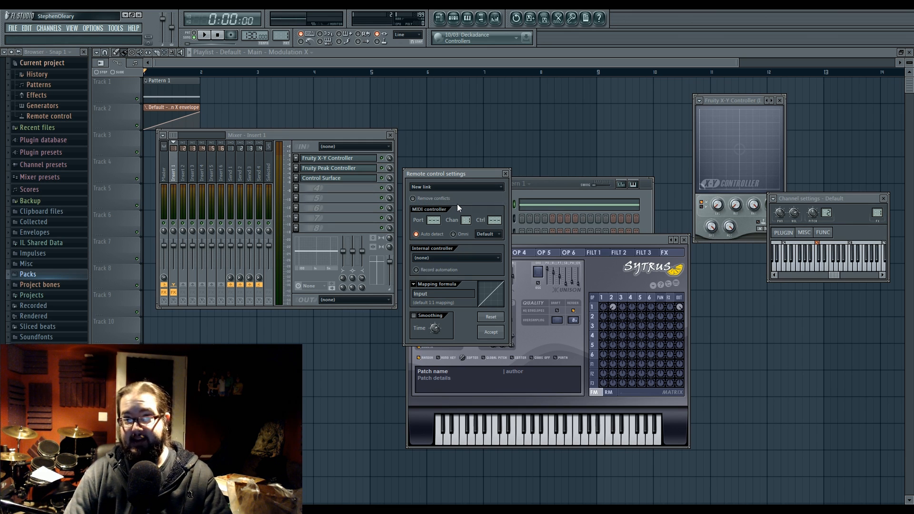
pyautogui.click(454, 258)
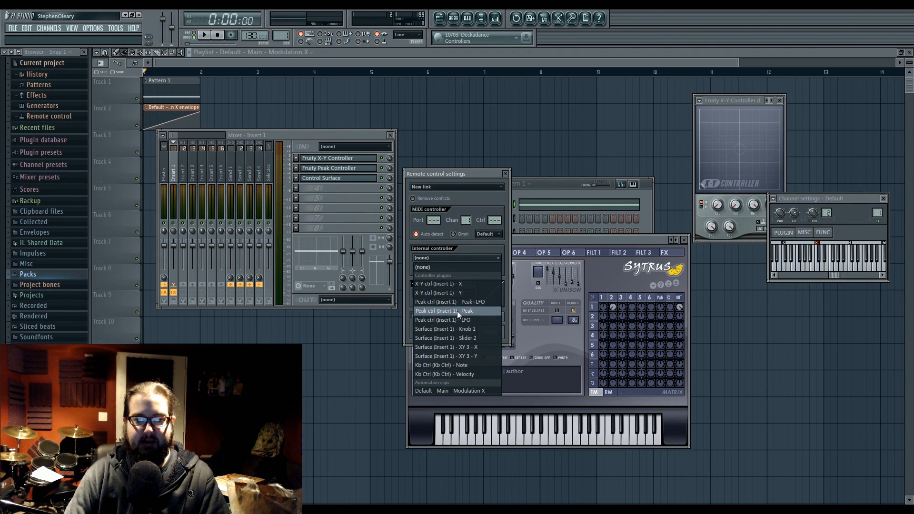
pyautogui.click(481, 390)
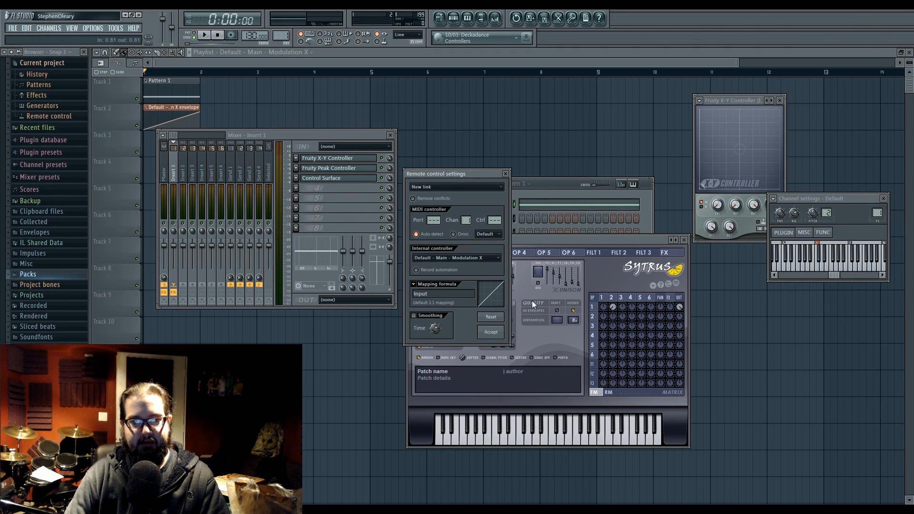
pyautogui.click(491, 332)
# - Play the song while adjusting the Fruity X-Y Controller's X value to test the combined links on Modulation X
pyautogui.press('space')
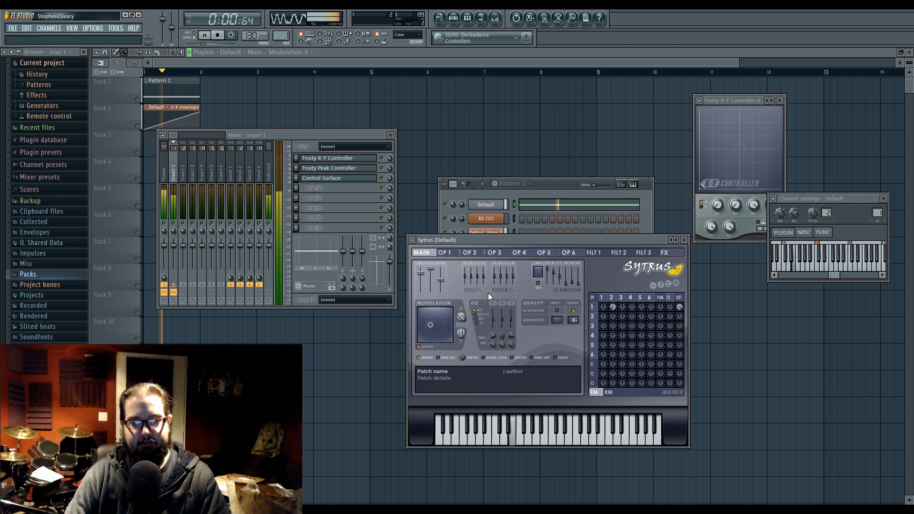
pyautogui.moveTo(718, 205); pyautogui.dragTo(717, 194)
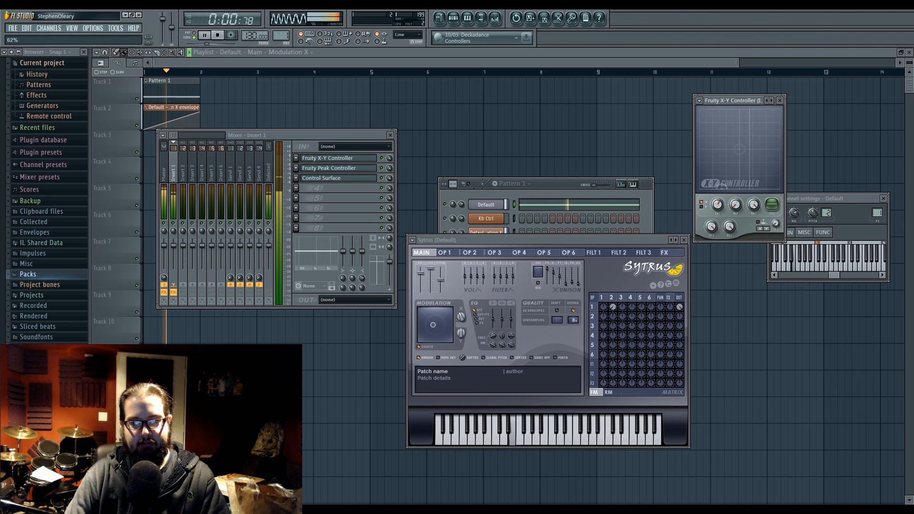
pyautogui.press('space')
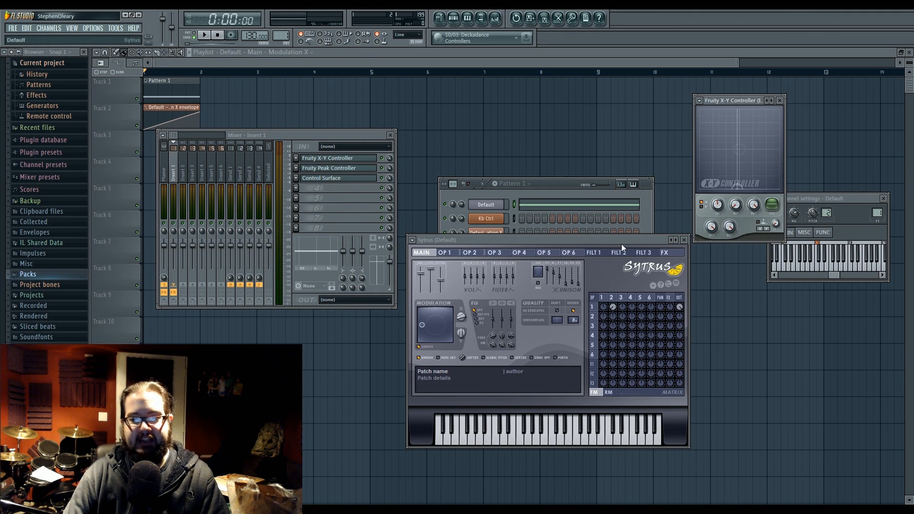
# - Link Sytrus's Modulation Y to the internal controller Default - Main - Modulation X and check it during playback
pyautogui.moveTo(622, 240); pyautogui.dragTo(630, 272)
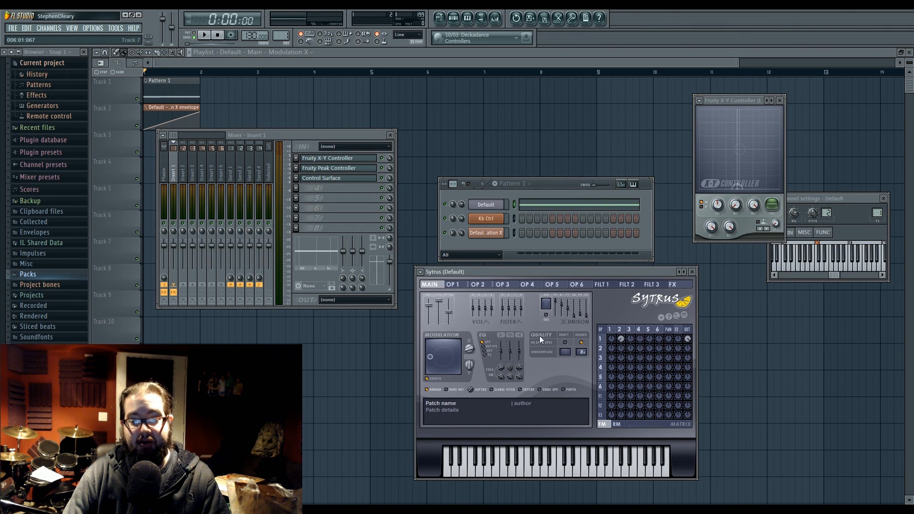
pyautogui.rightClick(469, 369)
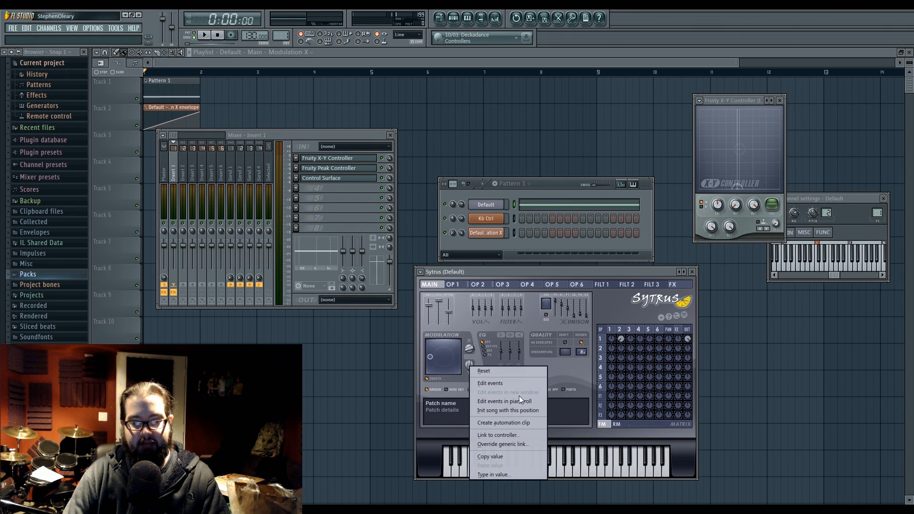
pyautogui.click(509, 432)
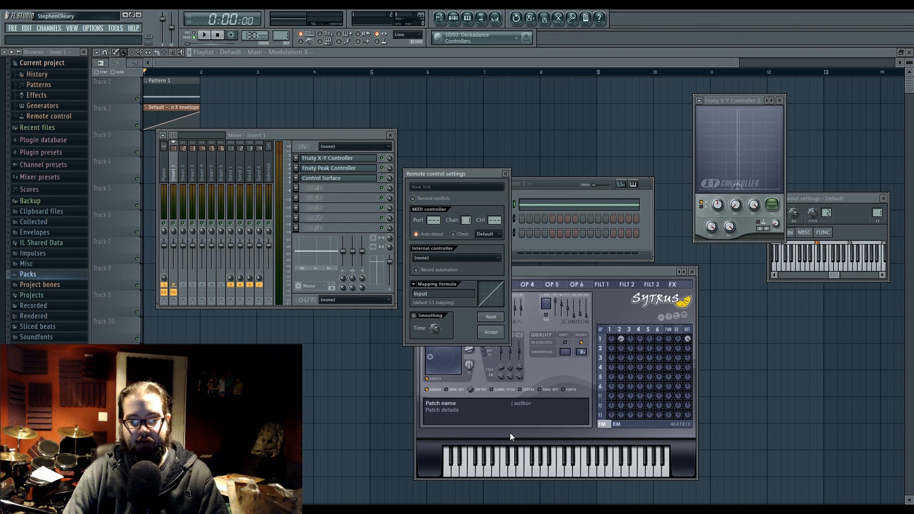
pyautogui.click(463, 258)
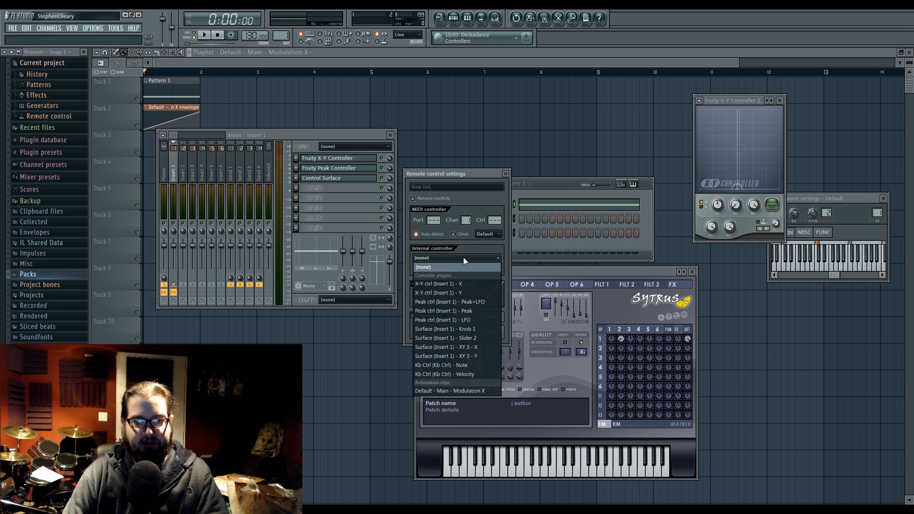
pyautogui.click(476, 392)
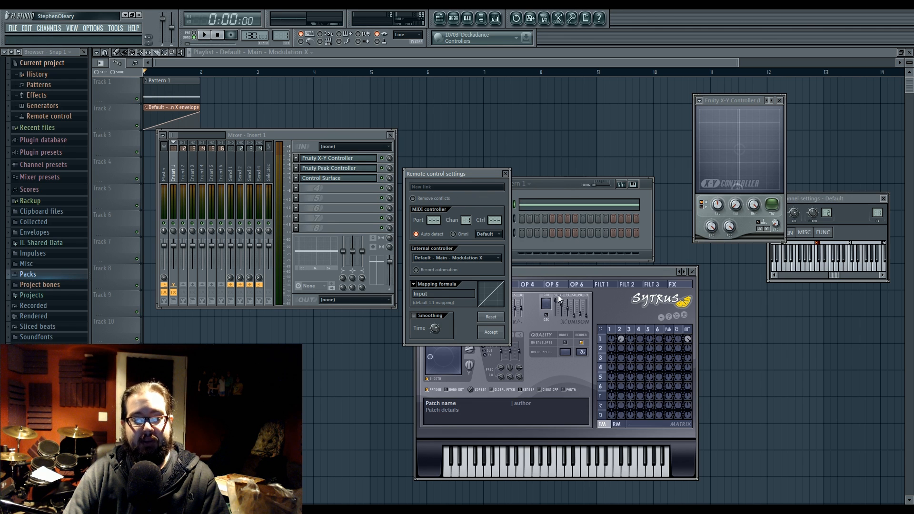
pyautogui.click(491, 332)
pyautogui.press('space')
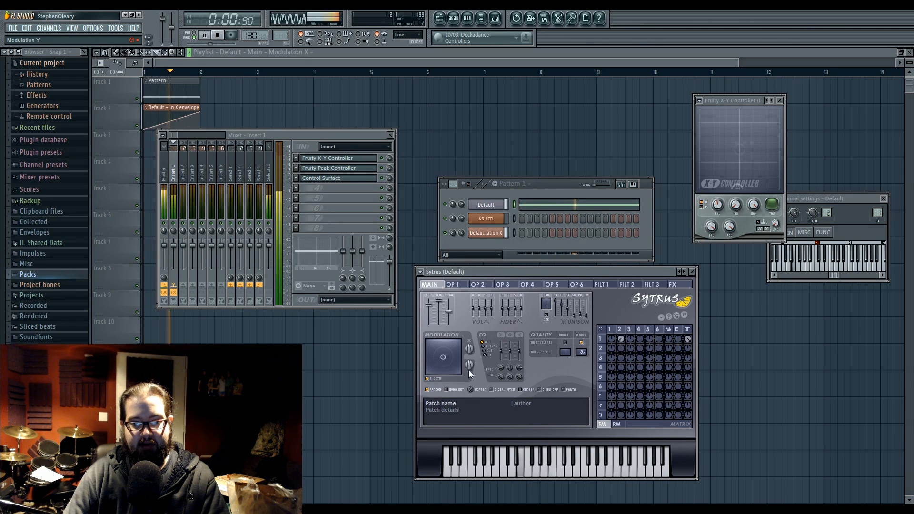
pyautogui.press('space')
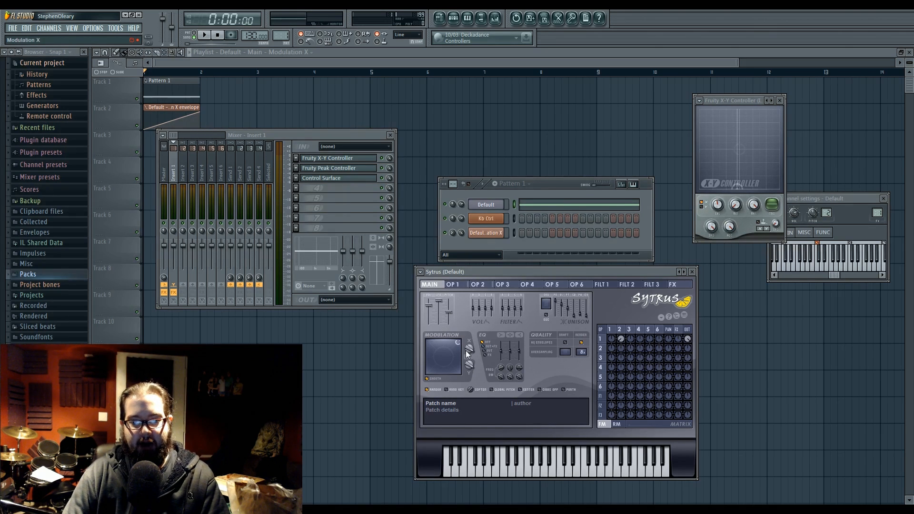
# - Reopen Modulation X's controller link settings and try the MIDI Port and Ctrl values and the Default - Main - Modulation X controller on Link 1
pyautogui.rightClick(467, 350)
pyautogui.click(480, 419)
pyautogui.moveTo(454, 172); pyautogui.dragTo(461, 138)
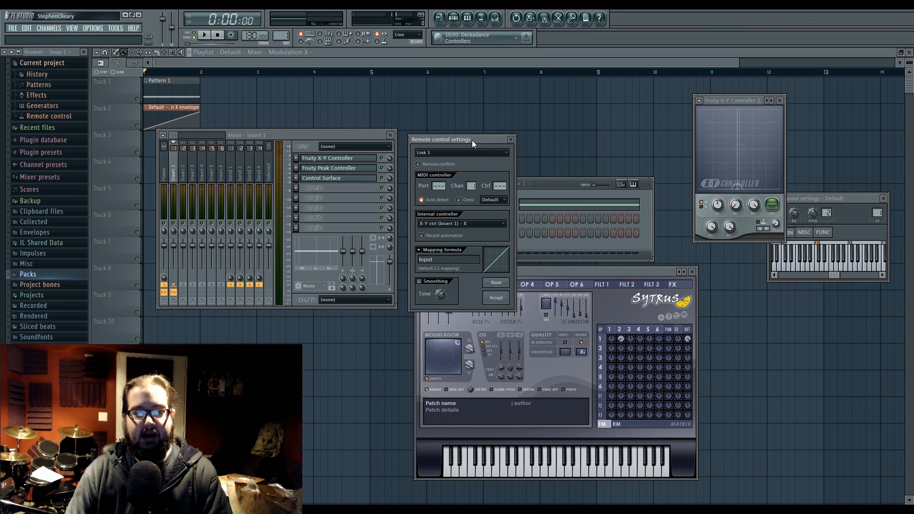
pyautogui.moveTo(438, 186); pyautogui.dragTo(438, 180)
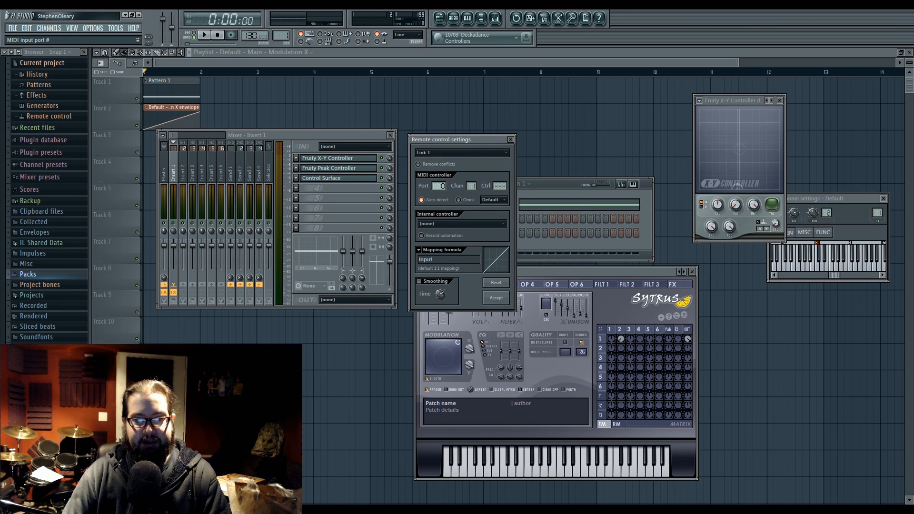
pyautogui.moveTo(500, 186); pyautogui.dragTo(499, 184)
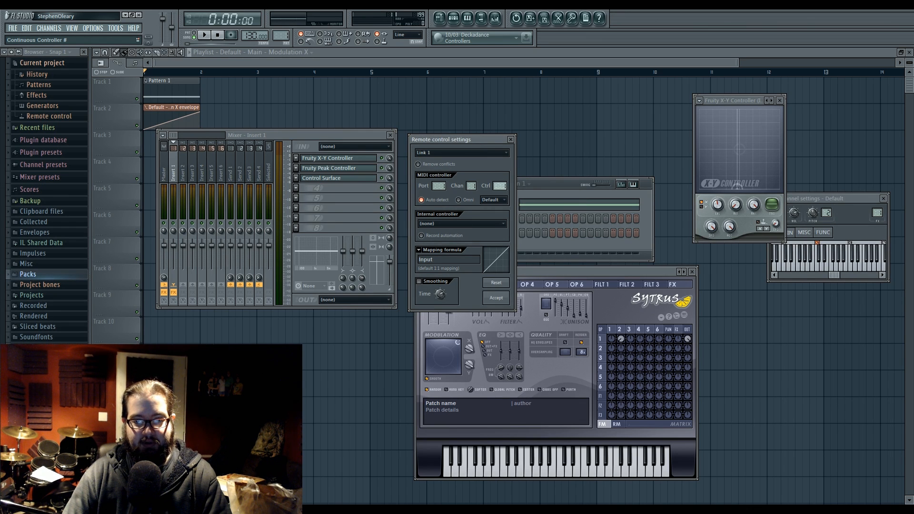
pyautogui.click(455, 224)
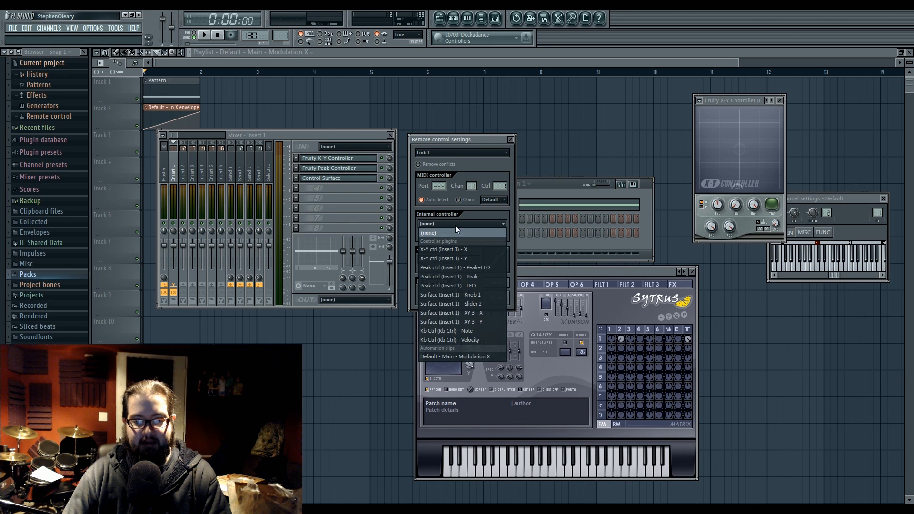
pyautogui.click(493, 356)
# - Switch the Modulation X assignment to New link and examine the available MIDI controller modes
pyautogui.click(447, 153)
pyautogui.click(456, 171)
pyautogui.click(455, 153)
pyautogui.click(450, 179)
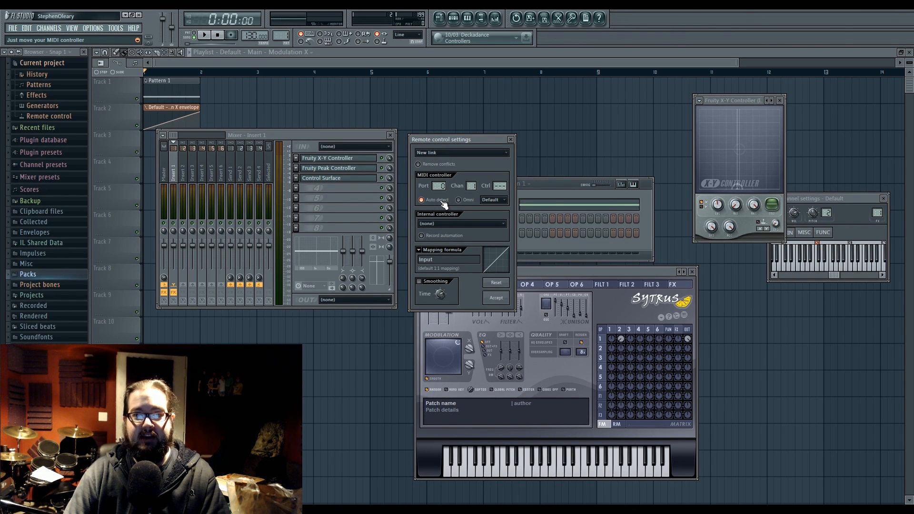
pyautogui.moveTo(481, 140)
pyautogui.mouseDown()
pyautogui.moveTo(447, 162)
pyautogui.moveTo(493, 122)
pyautogui.moveTo(483, 130)
pyautogui.mouseUp()
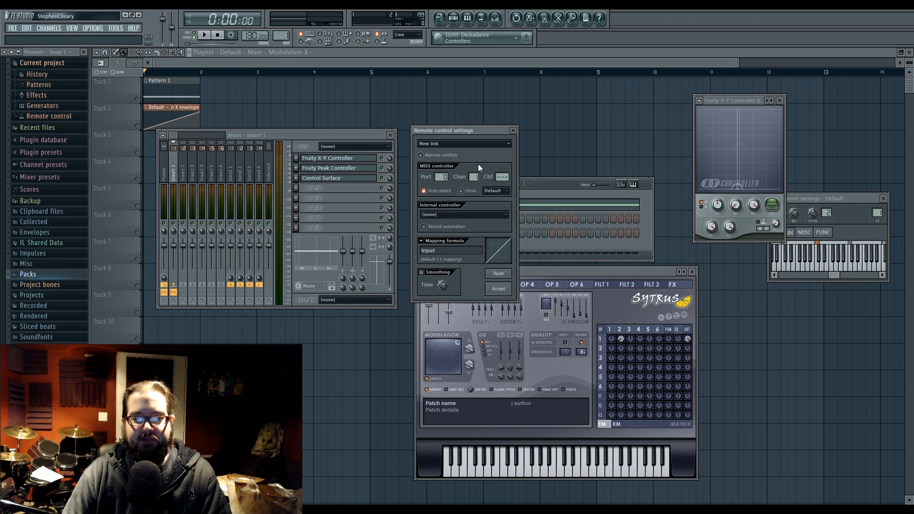
pyautogui.click(501, 190)
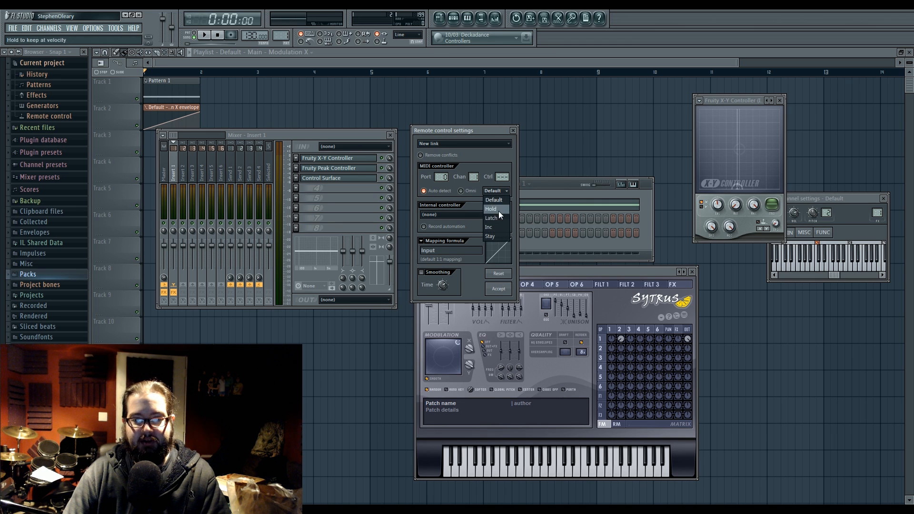
pyautogui.click(489, 157)
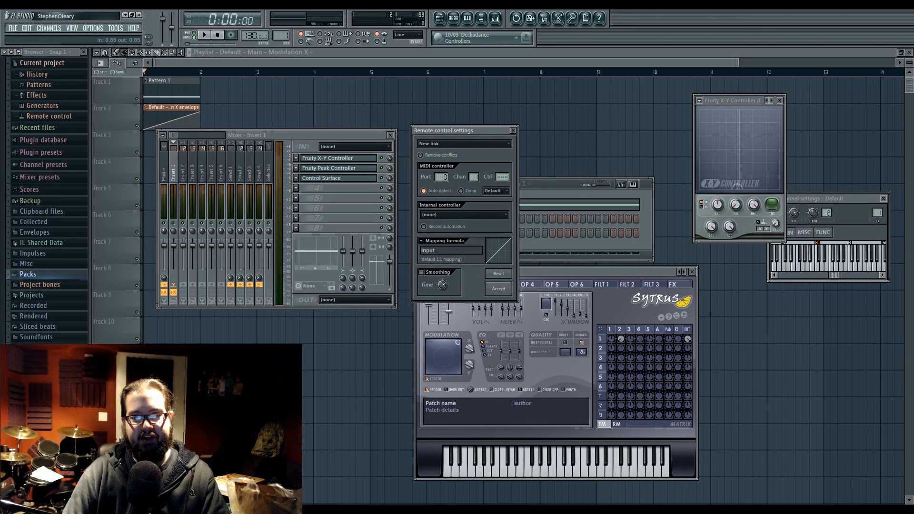
# - Apply the Log scale mapping preset to the new link and highlight its formula Tension(Input,10)
pyautogui.click(421, 242)
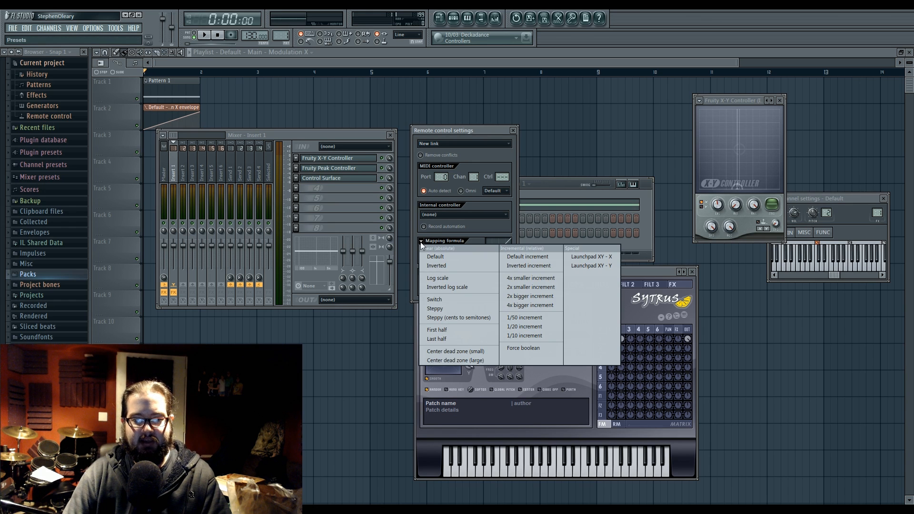
pyautogui.click(422, 241)
pyautogui.click(422, 242)
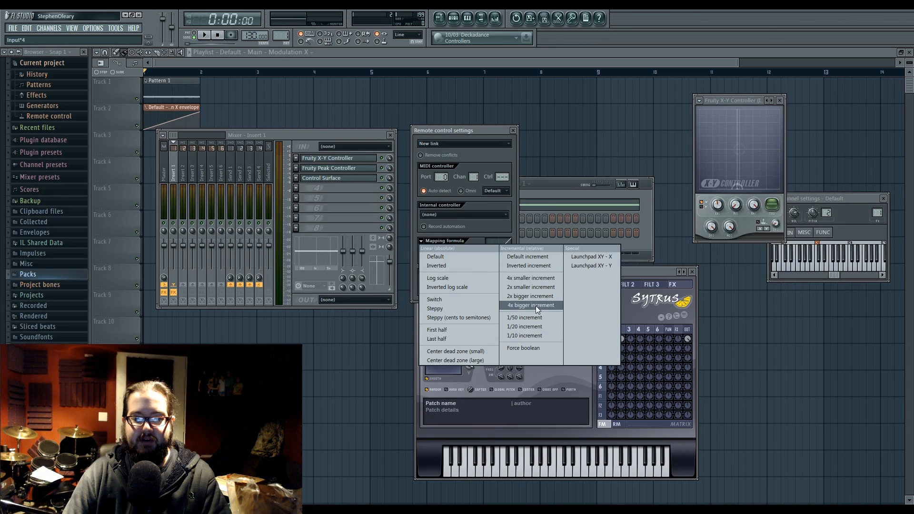
pyautogui.click(457, 276)
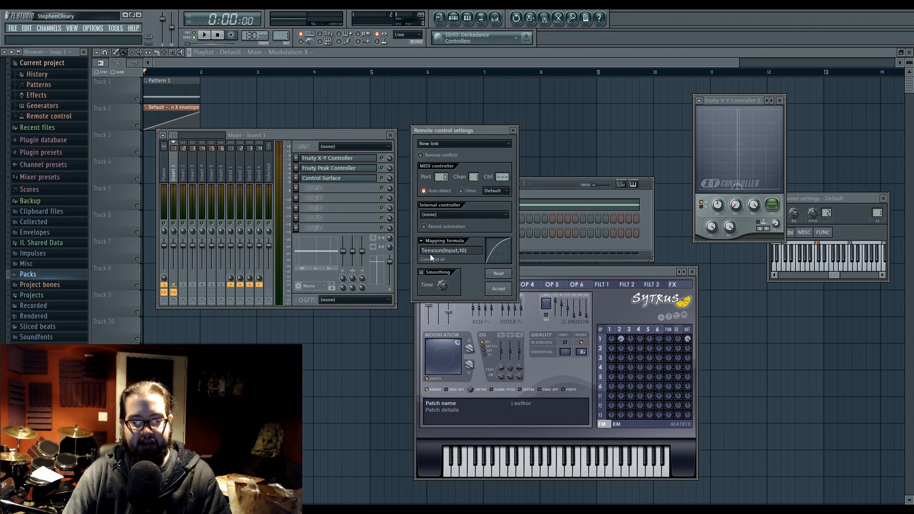
pyautogui.moveTo(422, 250); pyautogui.dragTo(468, 250)
pyautogui.click(469, 251)
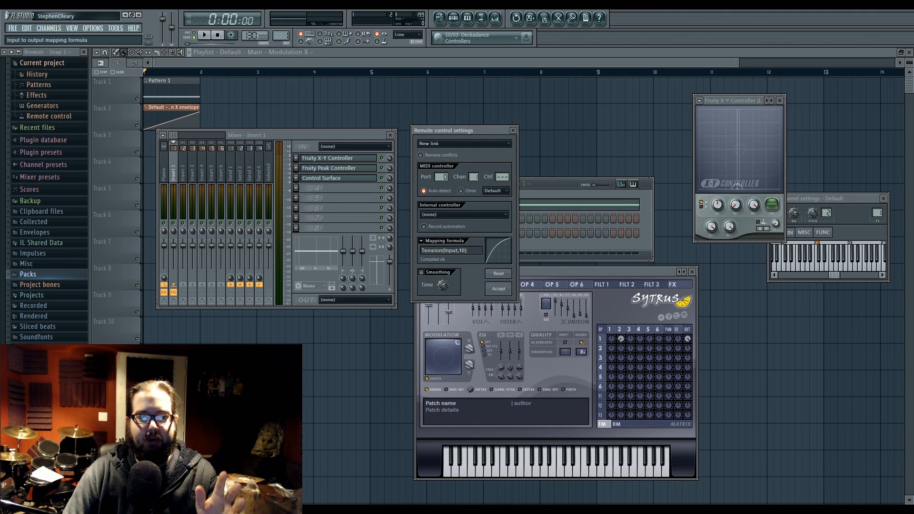
# - Try the Steppy and First half mapping presets on the new link
pyautogui.click(422, 240)
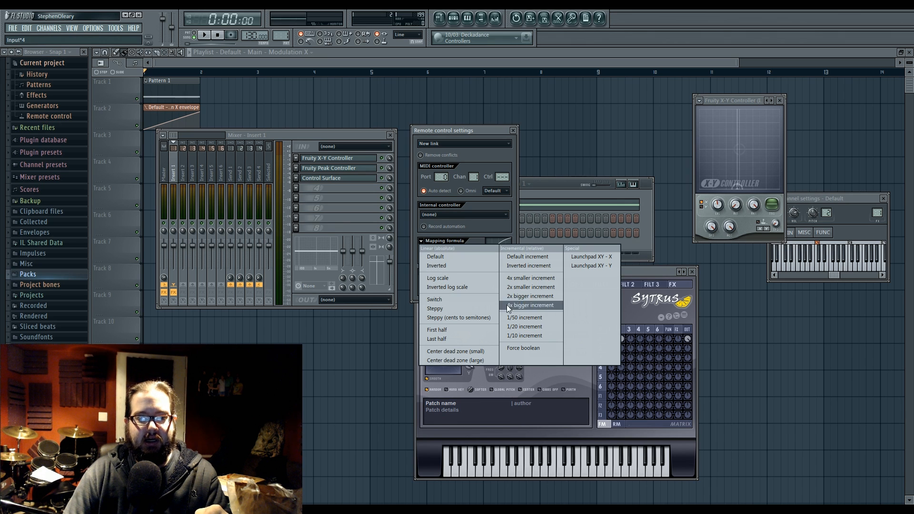
pyautogui.click(486, 311)
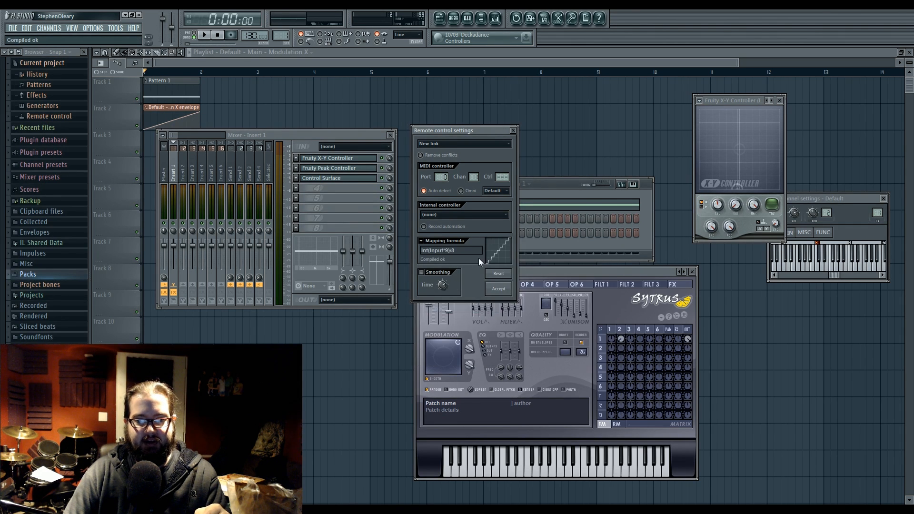
pyautogui.click(422, 241)
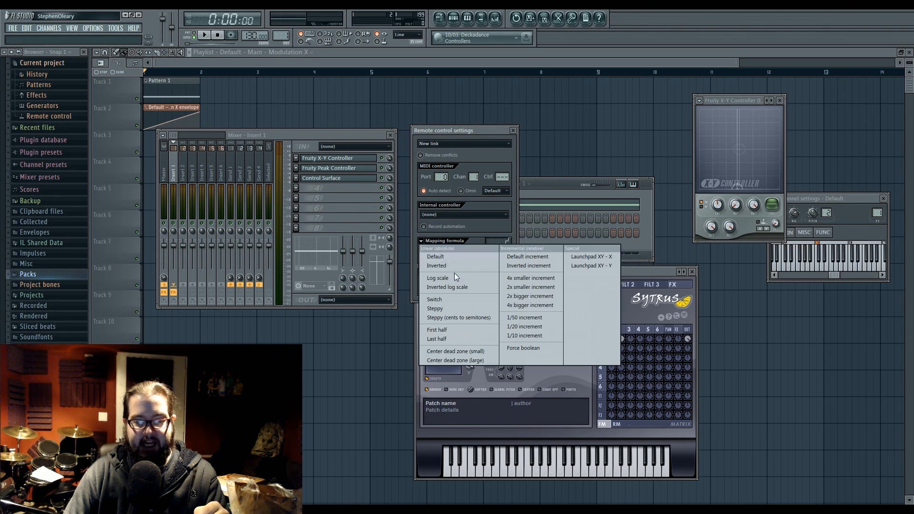
pyautogui.click(470, 331)
pyautogui.click(422, 241)
pyautogui.click(463, 332)
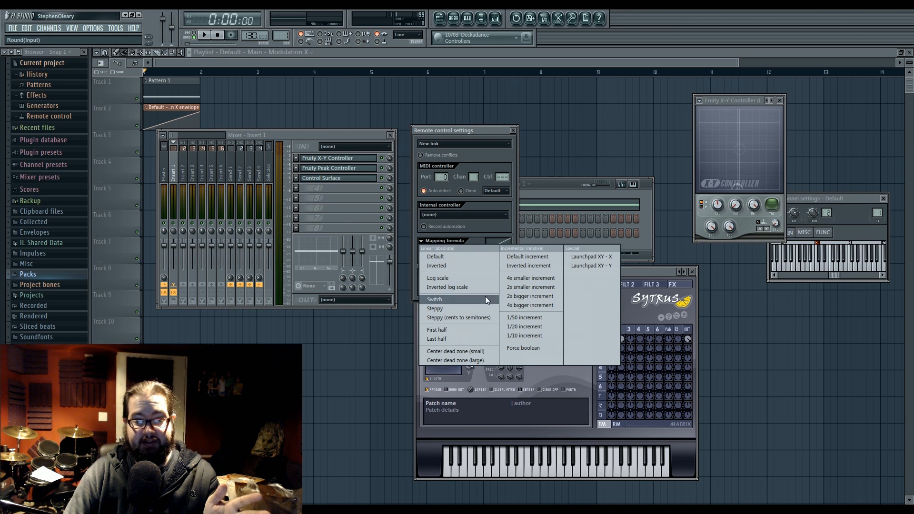
# - Try the Force boolean mapping preset on the new link and accept the settings with the Launchpad XY - X preset applied
pyautogui.click(527, 347)
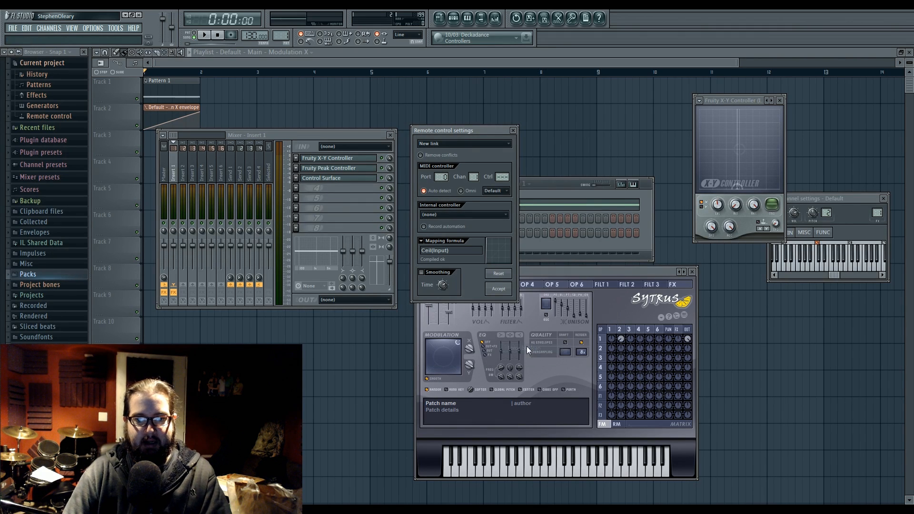
pyautogui.click(419, 239)
pyautogui.click(582, 258)
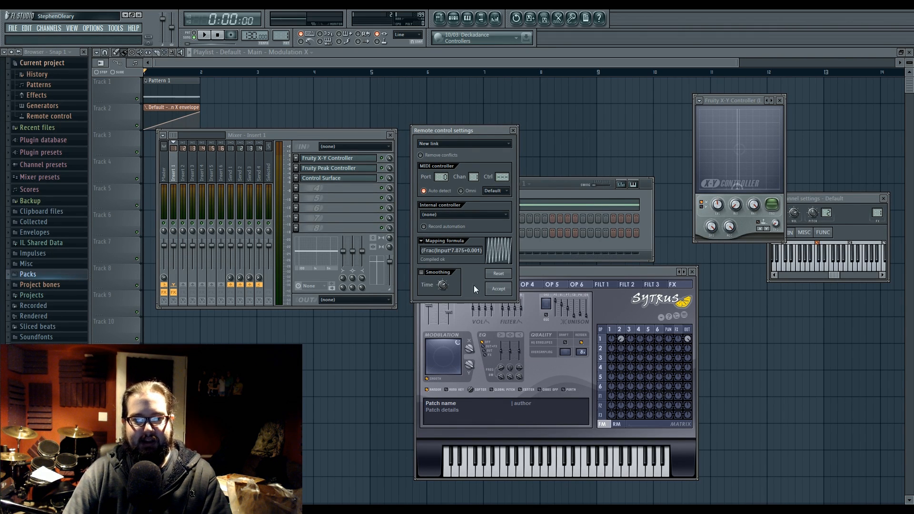
pyautogui.click(420, 241)
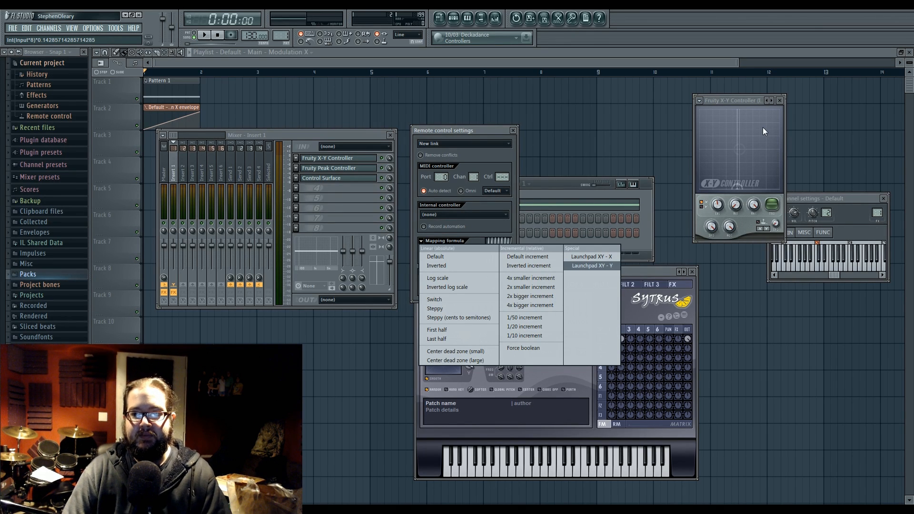
pyautogui.click(490, 223)
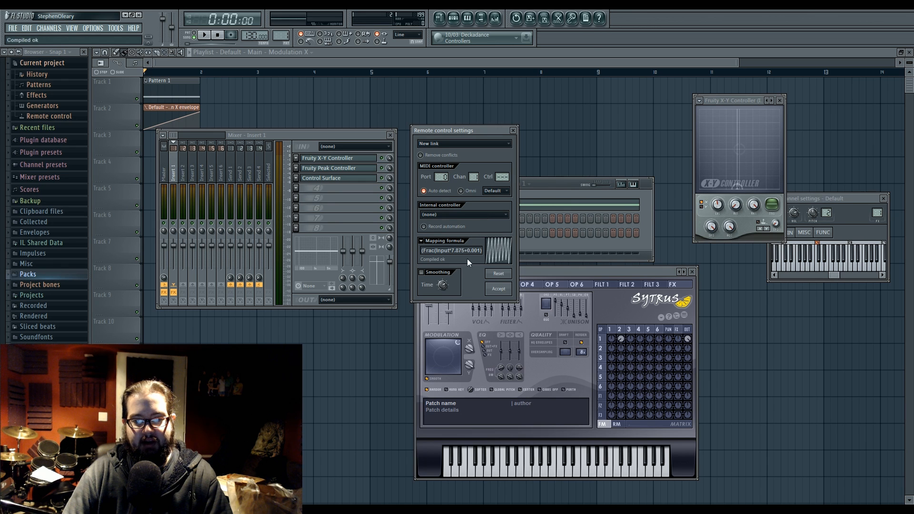
pyautogui.moveTo(468, 136); pyautogui.dragTo(474, 137)
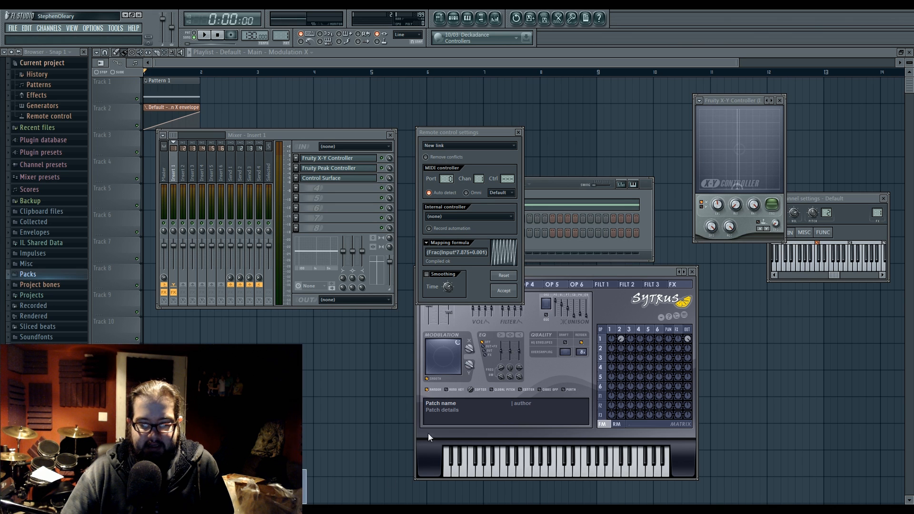
pyautogui.click(503, 290)
# - Move the Sytrus window up and reopen Modulation X's controller link settings, placing the dialog clear of the Modulation knobs
pyautogui.moveTo(545, 269); pyautogui.dragTo(491, 214)
pyautogui.click(451, 493)
pyautogui.hotkey('alt', 'Tab')
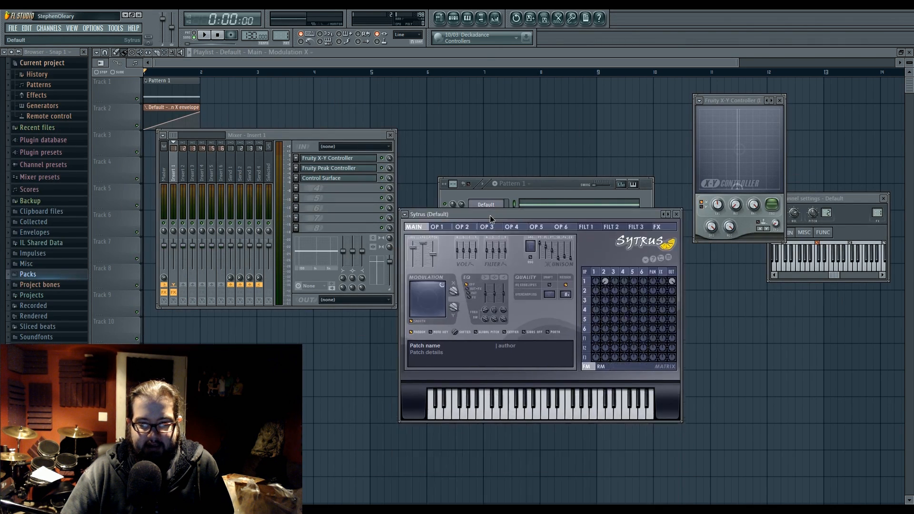
pyautogui.rightClick(455, 289)
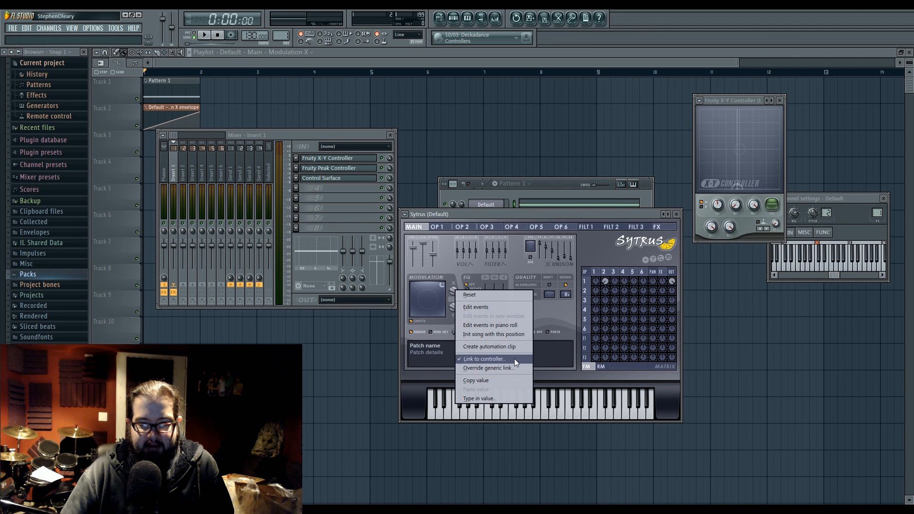
pyautogui.click(513, 360)
pyautogui.moveTo(451, 171); pyautogui.dragTo(499, 108)
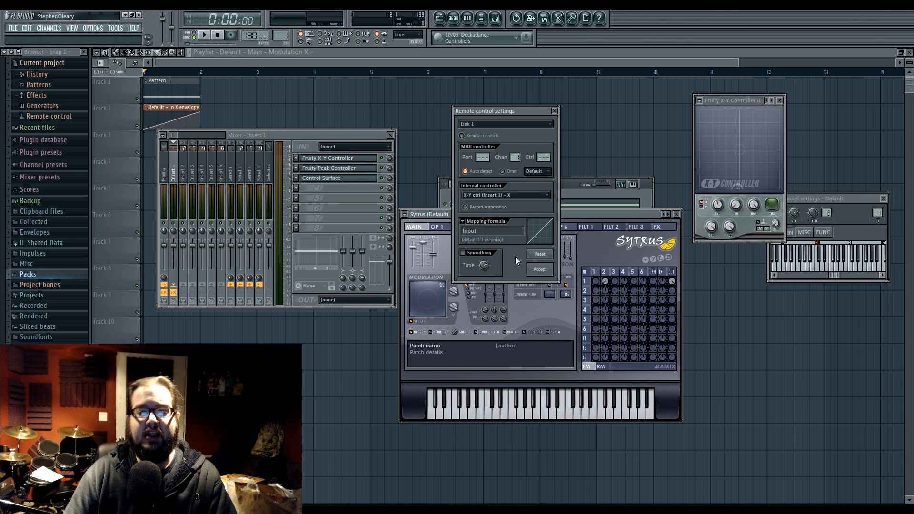
pyautogui.moveTo(487, 109); pyautogui.dragTo(526, 127)
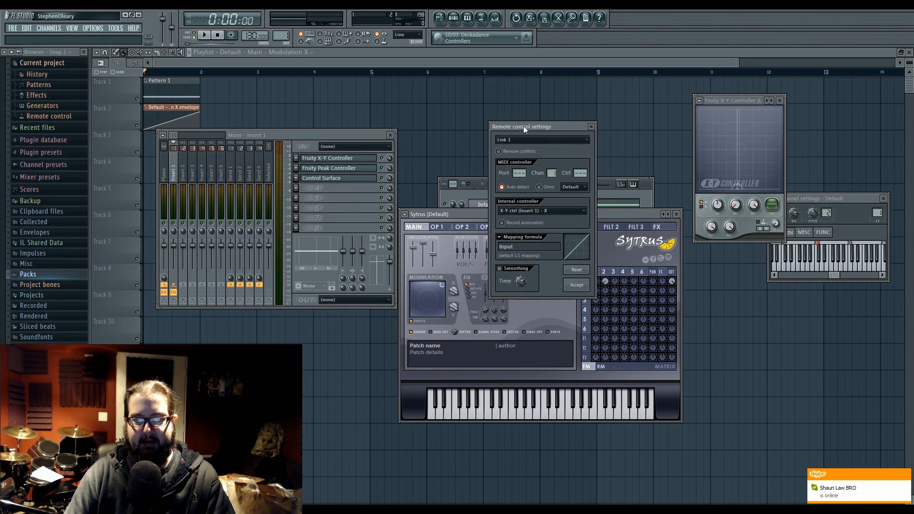
# - Try the Smoothing option and its time on Link 1, and close the remote control settings without accepting
pyautogui.click(500, 267)
pyautogui.moveTo(521, 282); pyautogui.dragTo(534, 281)
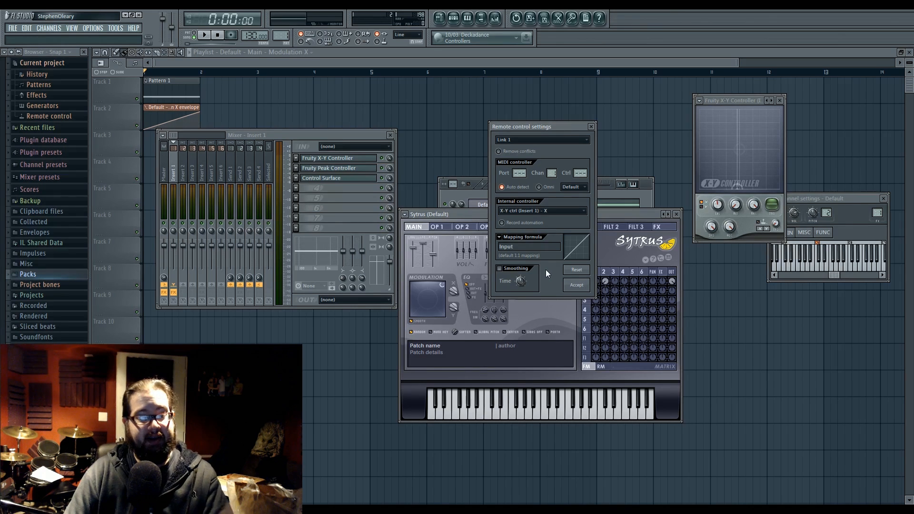
pyautogui.click(591, 126)
# - Add and reposition points in the Modulation X envelope clip to form a sharp jump, a falling ramp and a final rise
pyautogui.rightClick(166, 116)
pyautogui.moveTo(171, 117); pyautogui.dragTo(175, 131)
pyautogui.moveTo(173, 125); pyautogui.dragTo(174, 111)
pyautogui.rightClick(181, 129)
pyautogui.scroll(2, 159, 128)
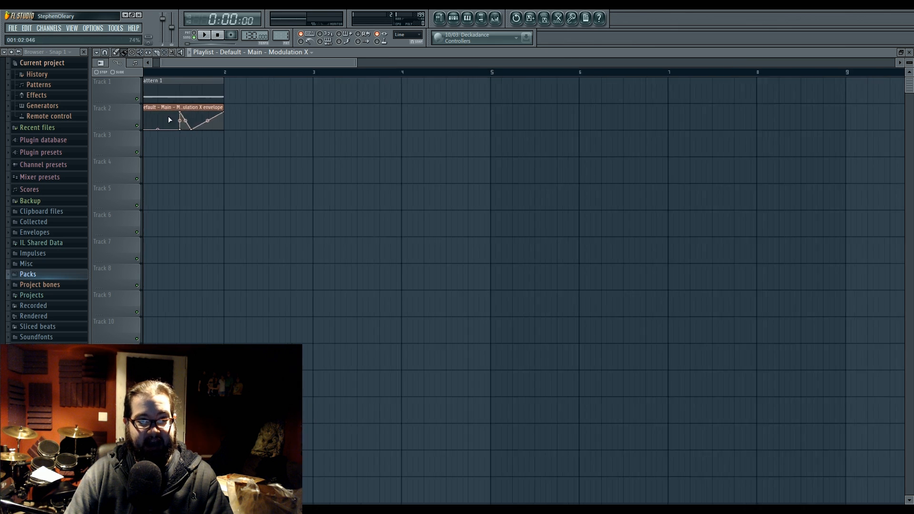
pyautogui.scroll(8, 160, 127)
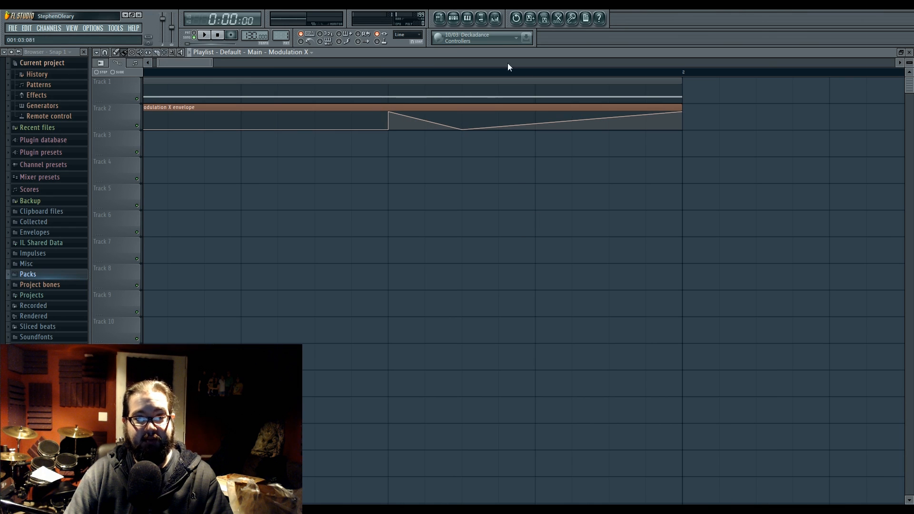
# - Bring Sytrus back from the channel list and reopen Modulation X's controller link settings, placing the dialog beside the plugin
pyautogui.click(496, 19)
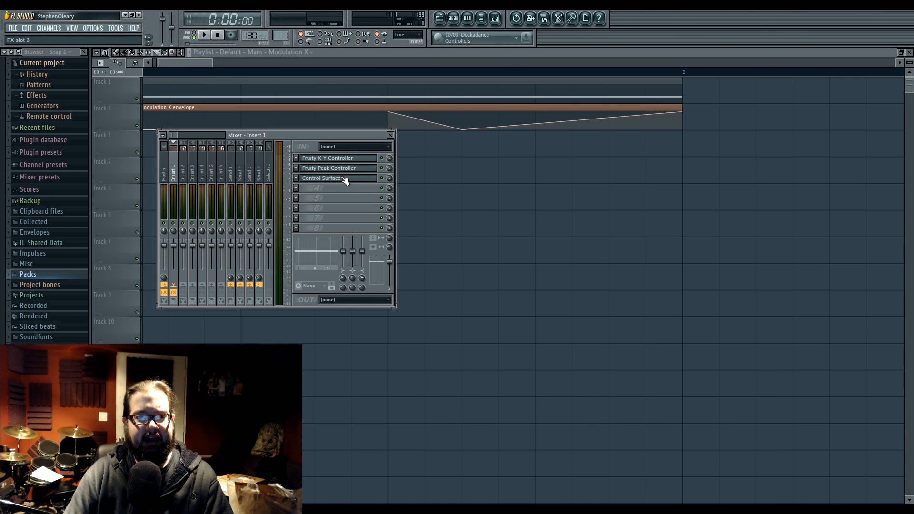
pyautogui.click(453, 19)
pyautogui.click(492, 205)
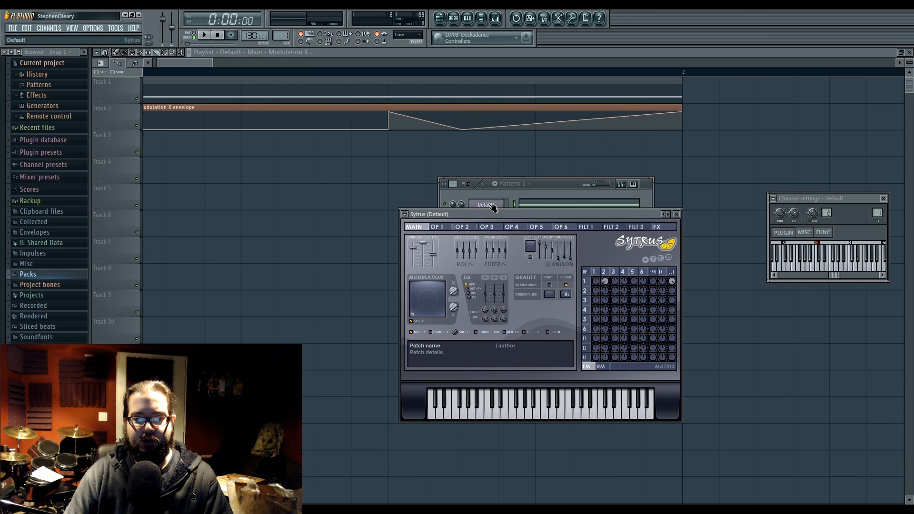
pyautogui.rightClick(452, 290)
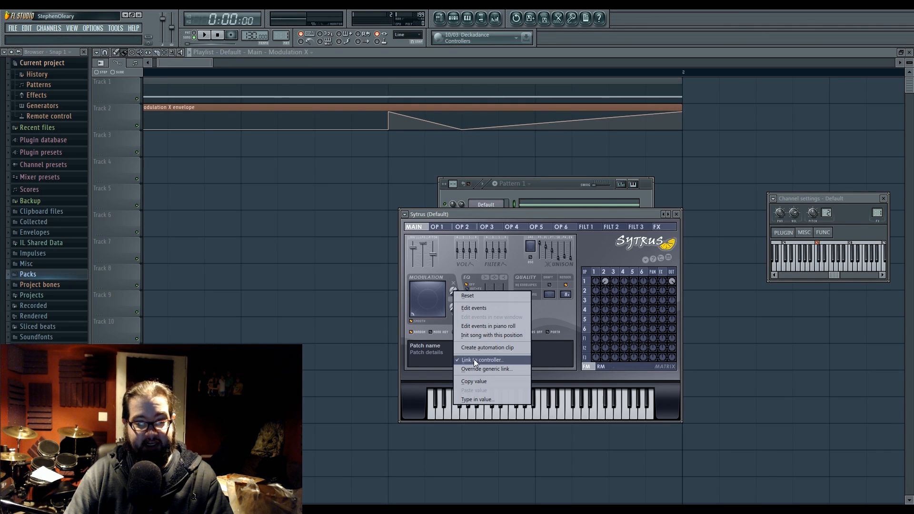
pyautogui.click(488, 361)
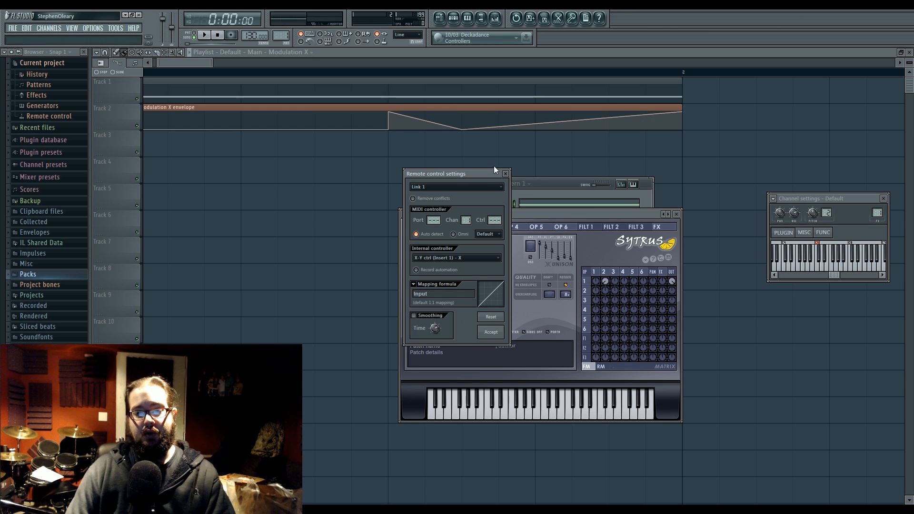
pyautogui.moveTo(476, 171); pyautogui.dragTo(355, 156)
# - Demonstrate Link 1's Smoothing at shorter and longer envelope times, and close the settings without accepting
pyautogui.click(292, 300)
pyautogui.moveTo(314, 311); pyautogui.dragTo(315, 314)
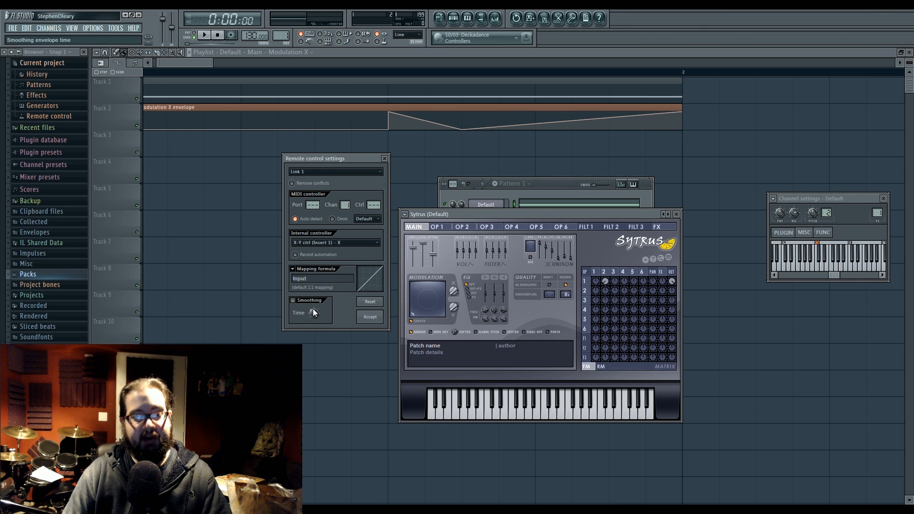
pyautogui.moveTo(315, 315); pyautogui.dragTo(315, 304)
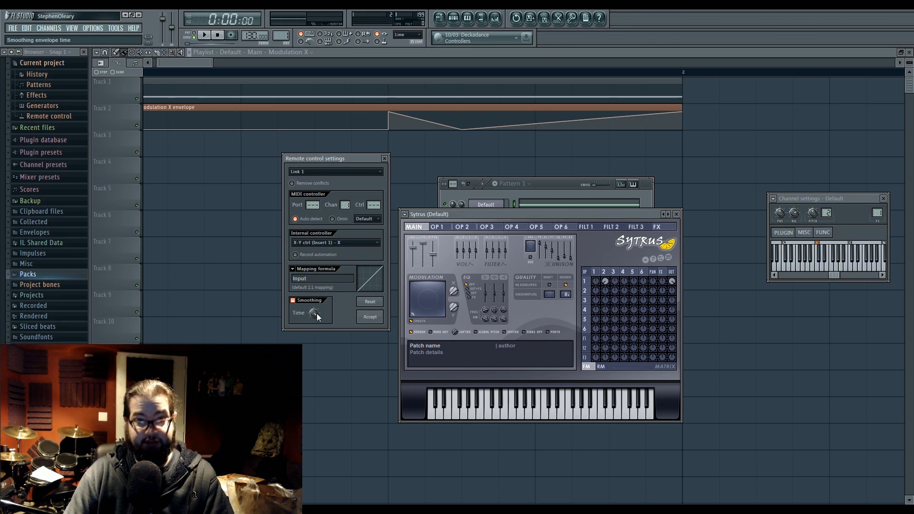
pyautogui.moveTo(317, 314); pyautogui.dragTo(317, 333)
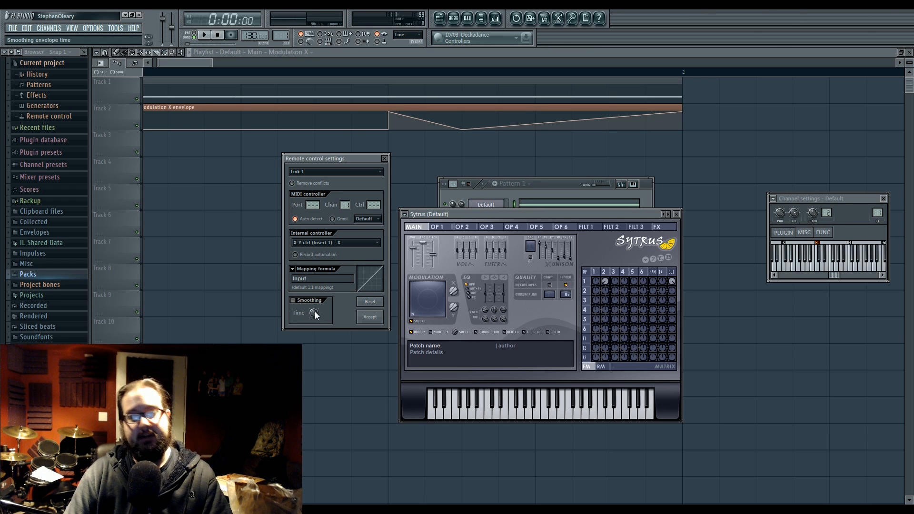
pyautogui.moveTo(348, 157); pyautogui.dragTo(341, 198)
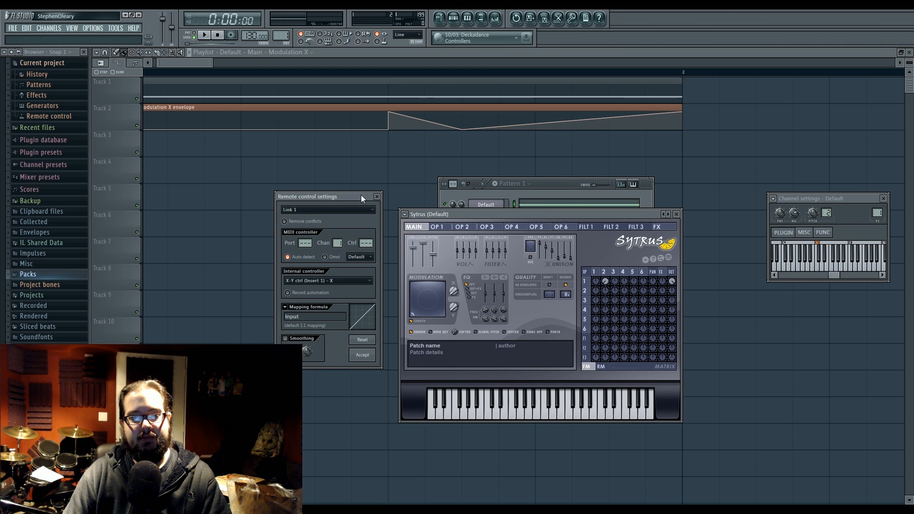
pyautogui.click(377, 196)
# - Move the Sytrus window lower and examine the linking options offered for the last tweaked parameter, Modulation X
pyautogui.moveTo(476, 213); pyautogui.dragTo(399, 257)
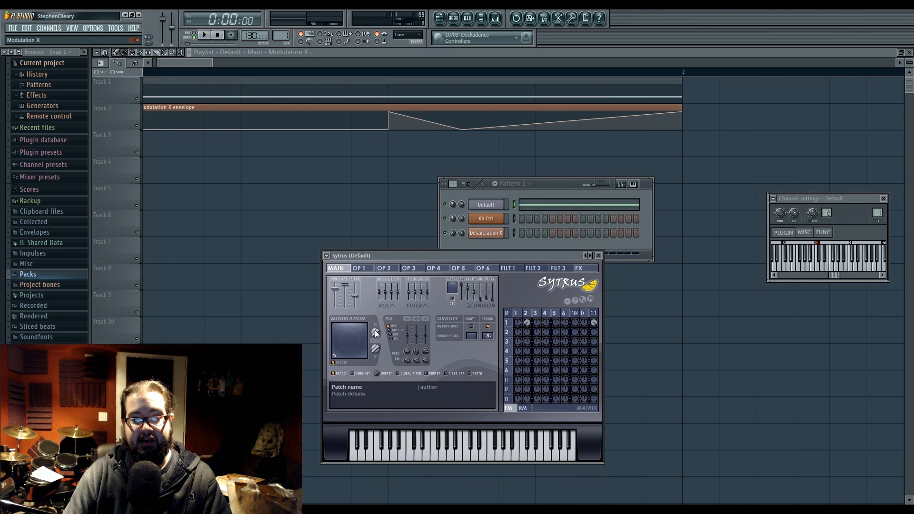
pyautogui.click(115, 28)
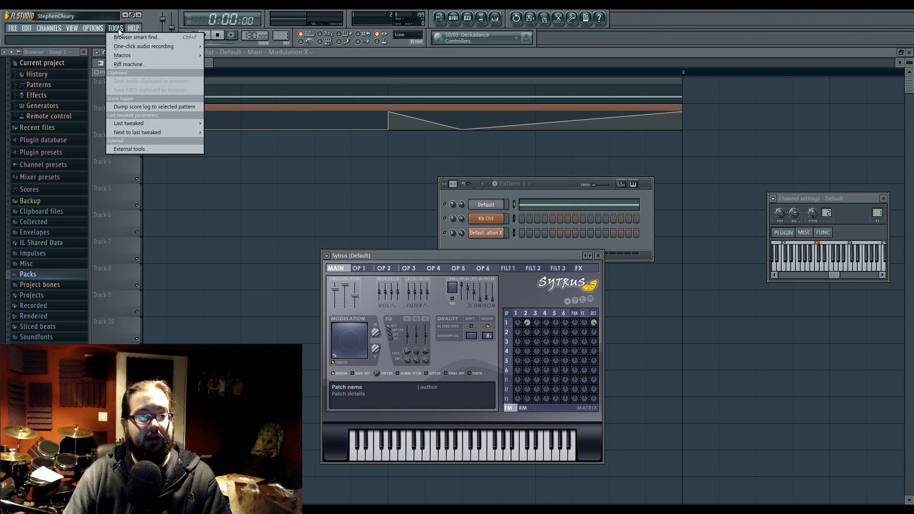
pyautogui.moveTo(151, 125)
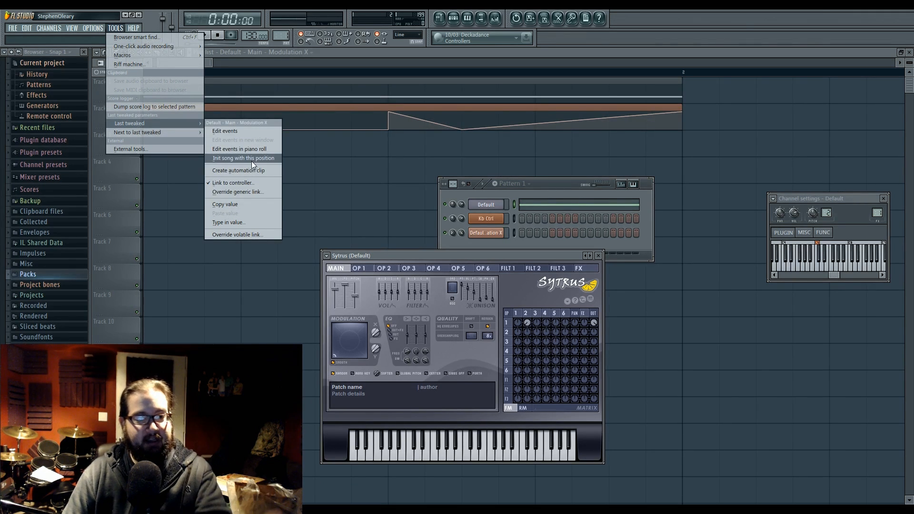
pyautogui.click(422, 253)
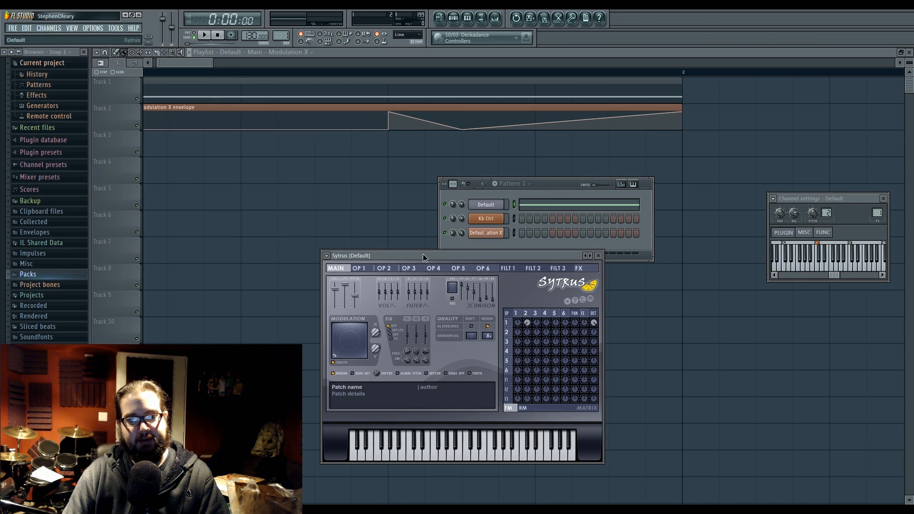
# - List Sytrus's parameters in the browser and look through them from the Main controls to the Effects and EQ entries
pyautogui.click(326, 255)
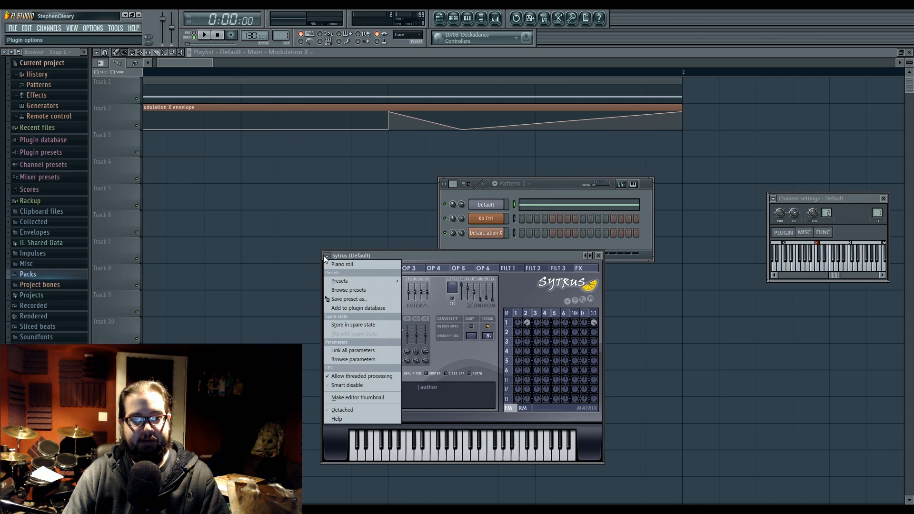
pyautogui.click(354, 360)
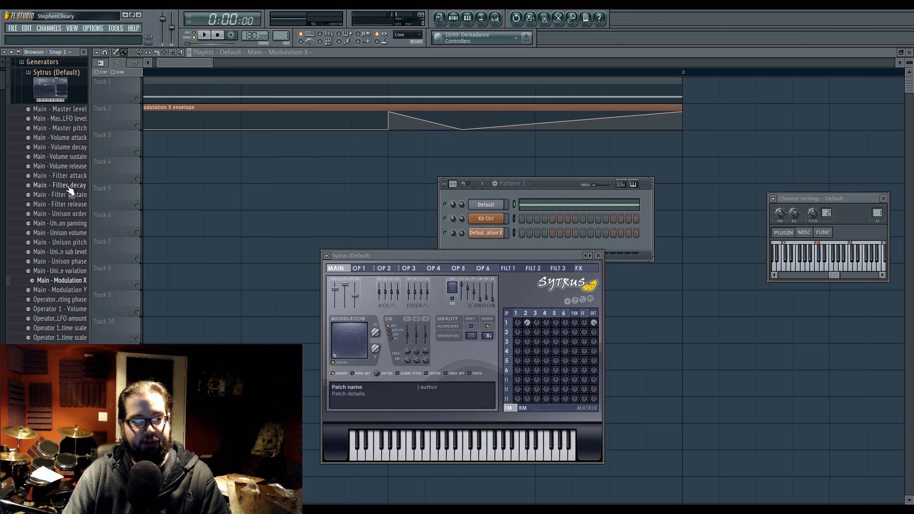
pyautogui.scroll(-10, 67, 304)
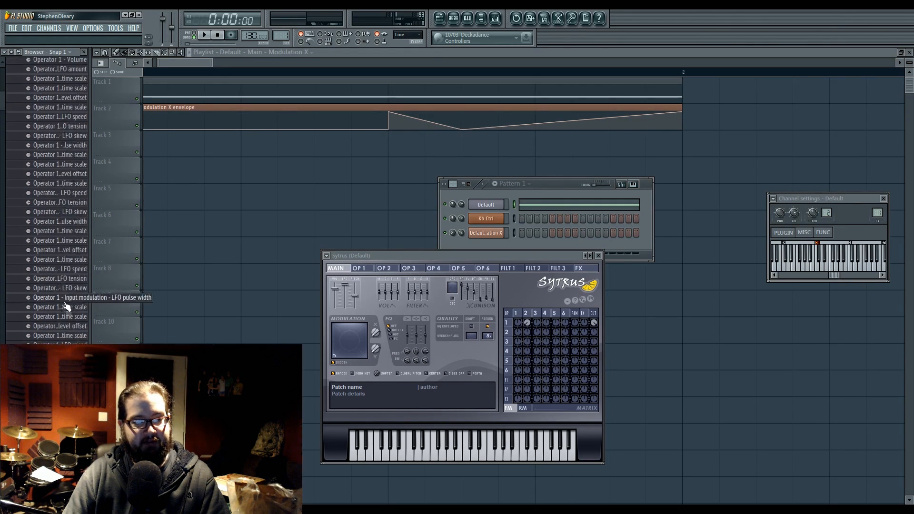
pyautogui.scroll(-20, 66, 307)
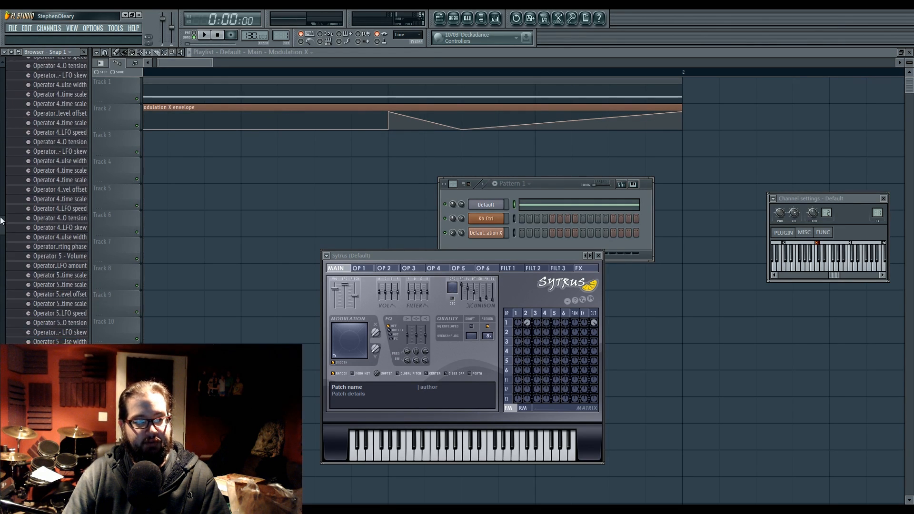
pyautogui.scroll(-12, 9, 276)
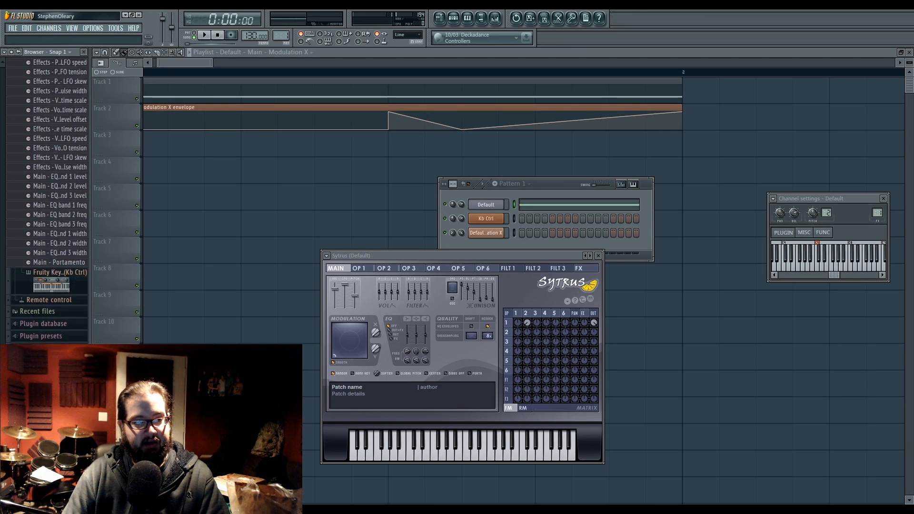
pyautogui.scroll(20, 15, 265)
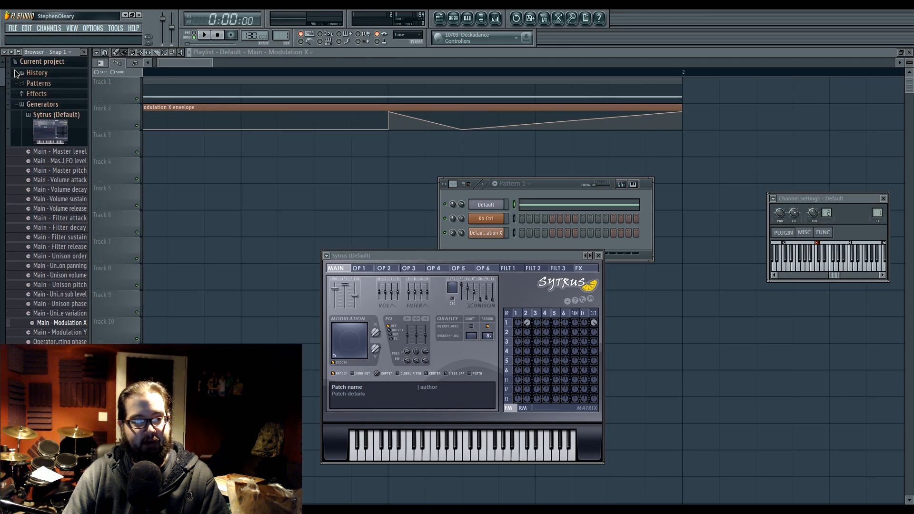
# - Add a Massive channel to the project
pyautogui.click(48, 28)
pyautogui.moveTo(57, 38)
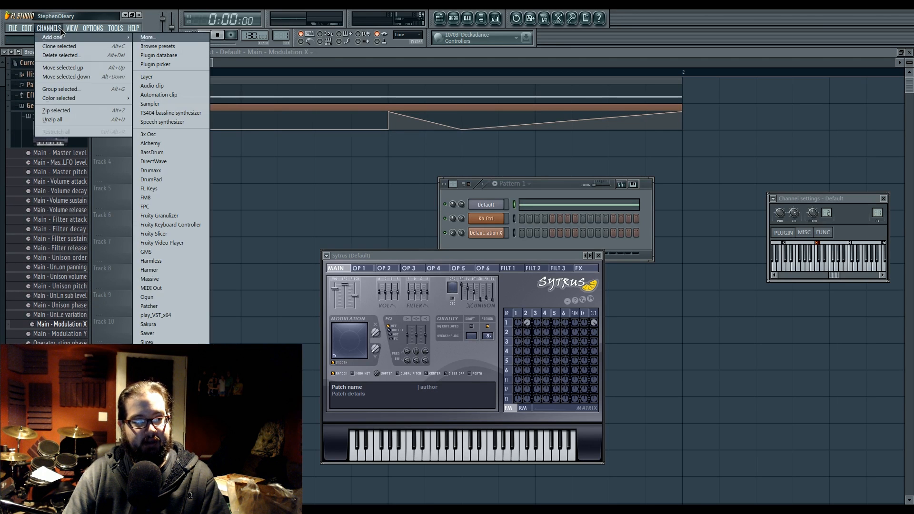
pyautogui.click(181, 278)
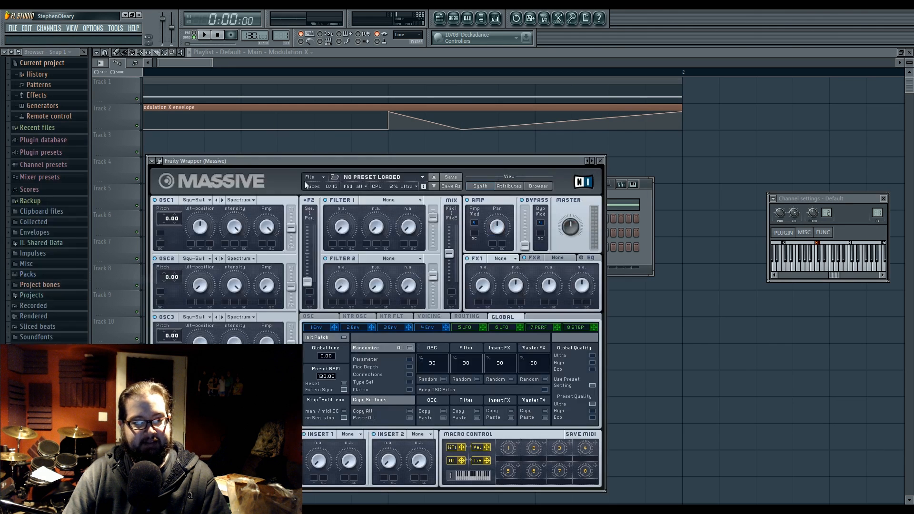
# - Move the Massive window clear of the browser and look through its listed macro, oscillator and MIDI CC parameters
pyautogui.click(286, 119)
pyautogui.click(332, 217)
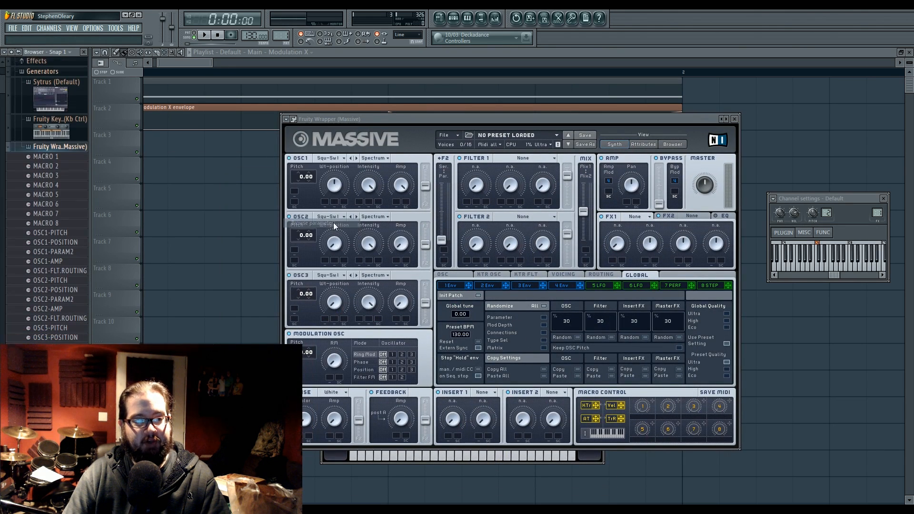
pyautogui.scroll(-15, 12, 223)
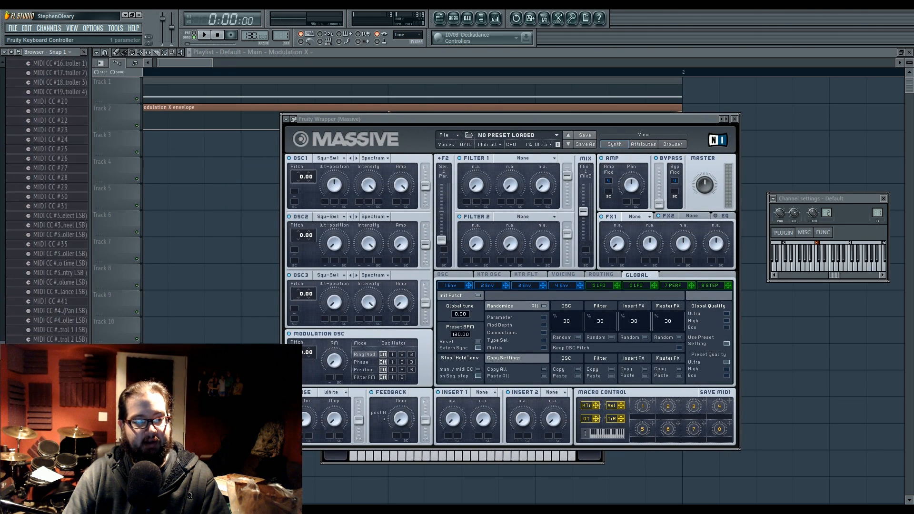
pyautogui.scroll(20, 12, 222)
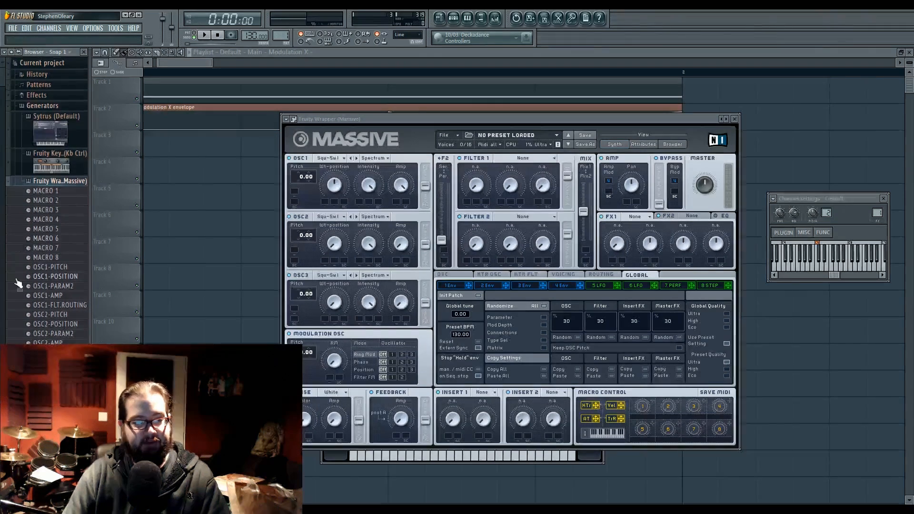
# - Widen the browser to show Massive's full MIDI CC names and examine the linking options for MIDI CC #1 (Modulation wheel)
pyautogui.moveTo(2, 77); pyautogui.dragTo(2, 314)
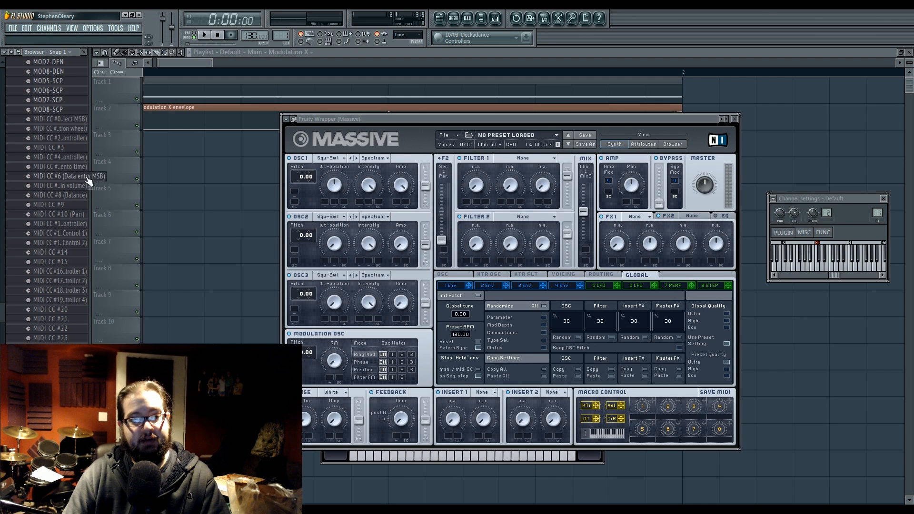
pyautogui.moveTo(89, 176); pyautogui.dragTo(144, 177)
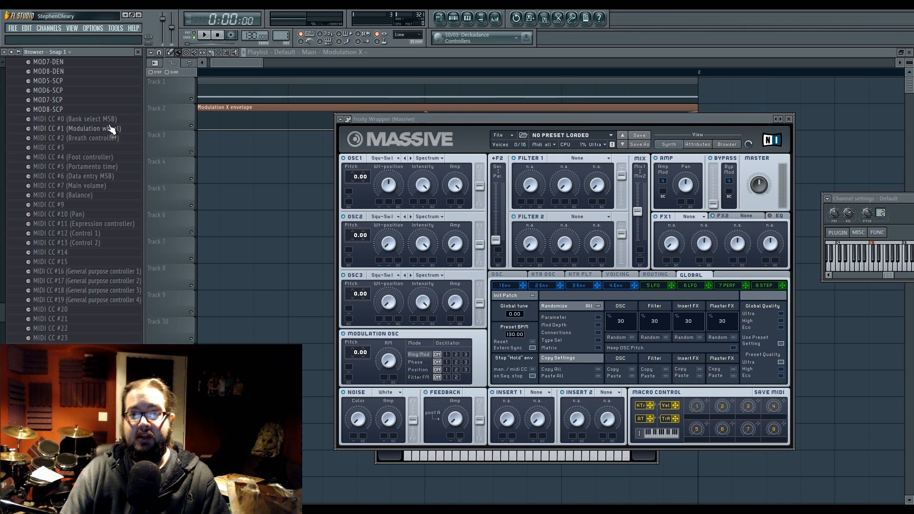
pyautogui.rightClick(110, 129)
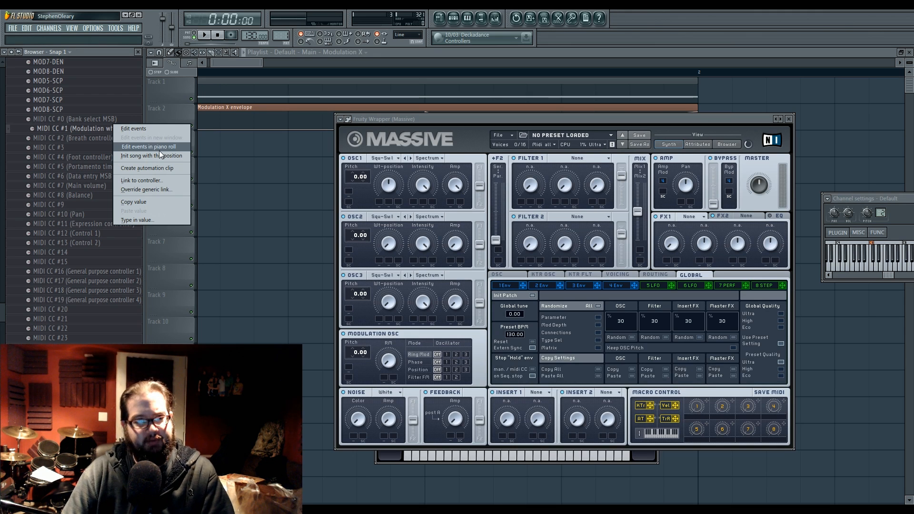
# - Look through Massive's remaining MIDI CC parameters and examine the options offered for MIDI CC #36 (Foot controller LSB)
pyautogui.moveTo(3, 311); pyautogui.dragTo(3, 313)
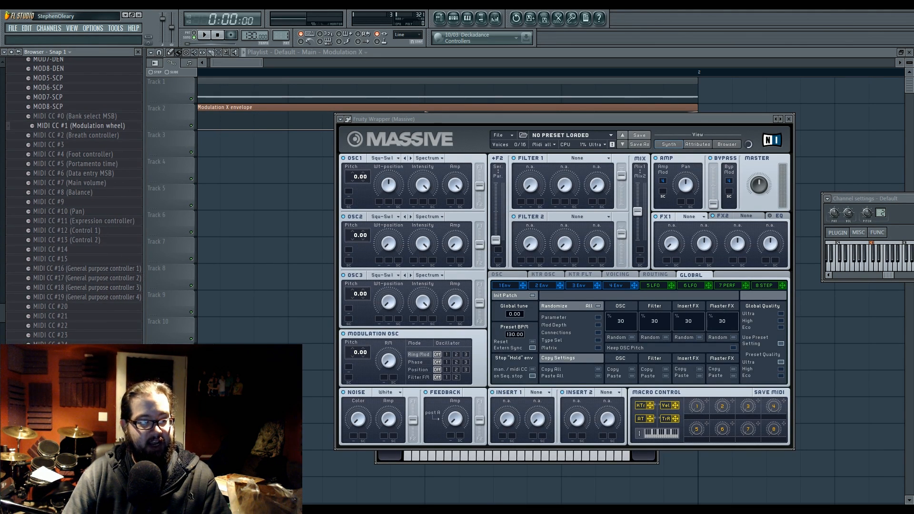
pyautogui.scroll(-1, 75, 200)
pyautogui.scroll(-4, 114, 339)
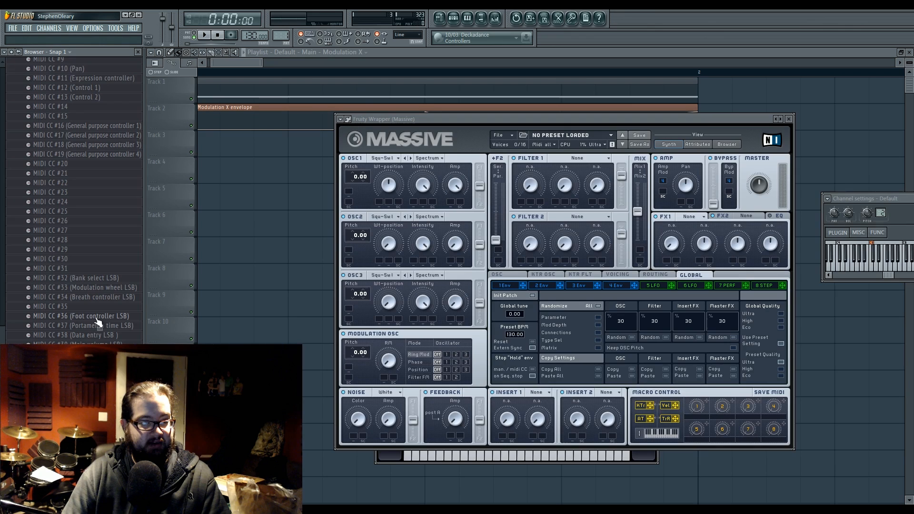
pyautogui.scroll(-7, 113, 336)
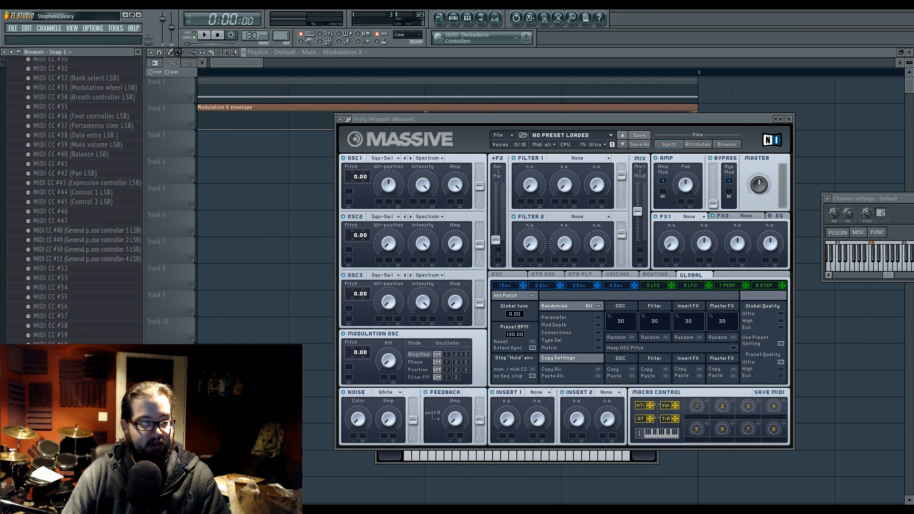
pyautogui.scroll(-1, 74, 192)
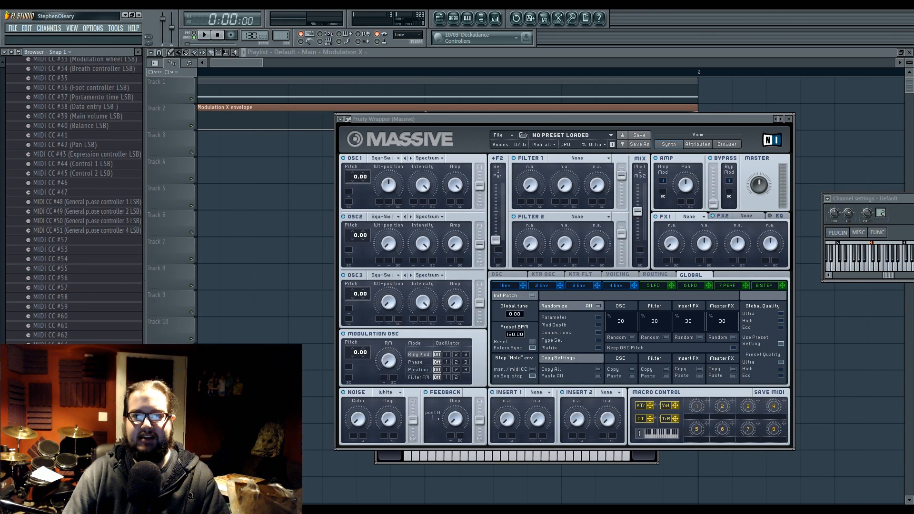
pyautogui.scroll(-15, 2, 197)
pyautogui.moveTo(2, 198); pyautogui.dragTo(6, 342)
pyautogui.rightClick(73, 309)
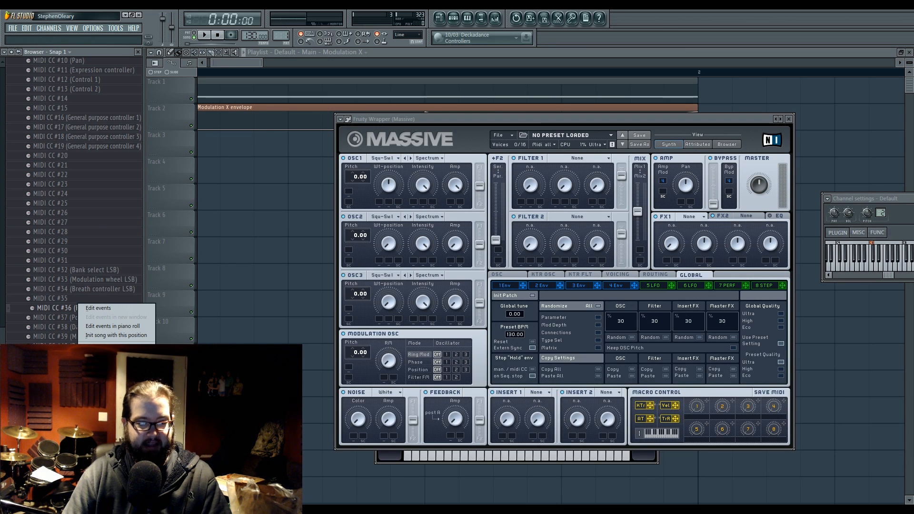
# - Collapse Massive's parameter list and the Generators group in the browser
pyautogui.moveTo(3, 337); pyautogui.dragTo(5, 79)
pyautogui.click(69, 181)
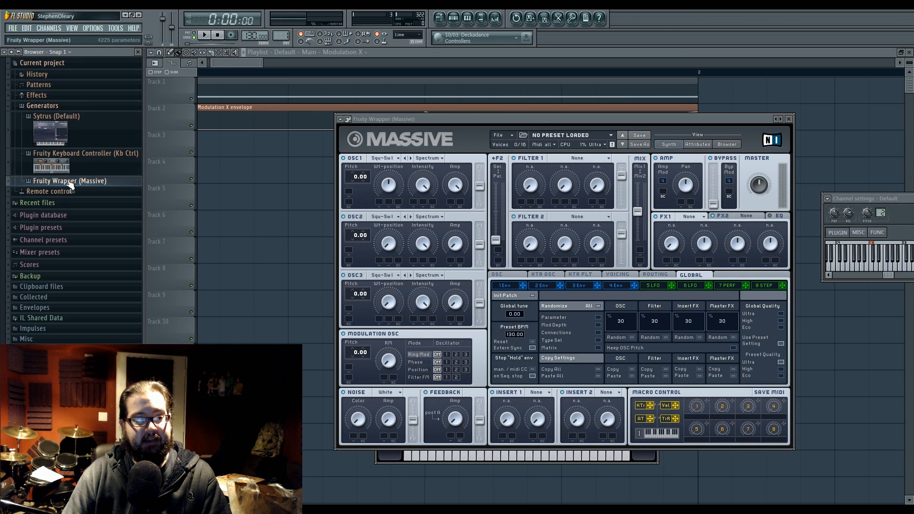
pyautogui.click(73, 107)
# - Close the Massive window and move the Sytrus window away from the channel list
pyautogui.click(788, 119)
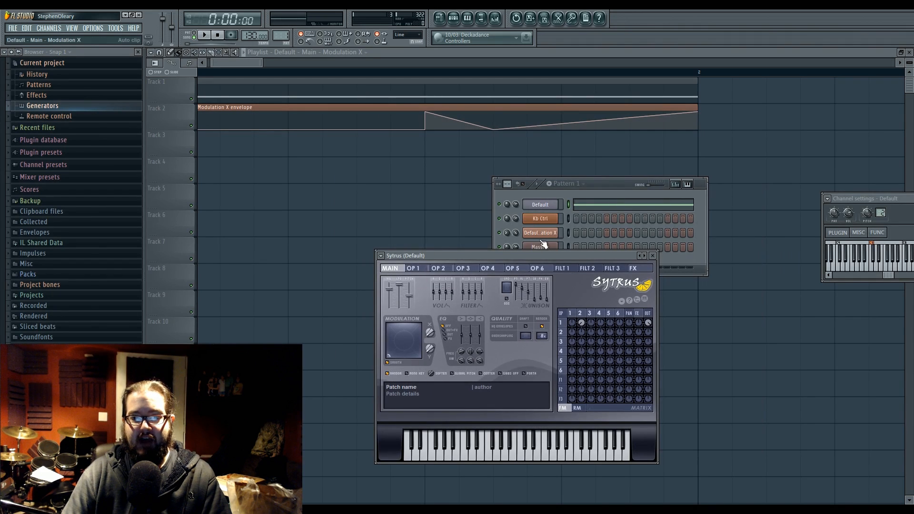
pyautogui.moveTo(538, 251); pyautogui.dragTo(458, 235)
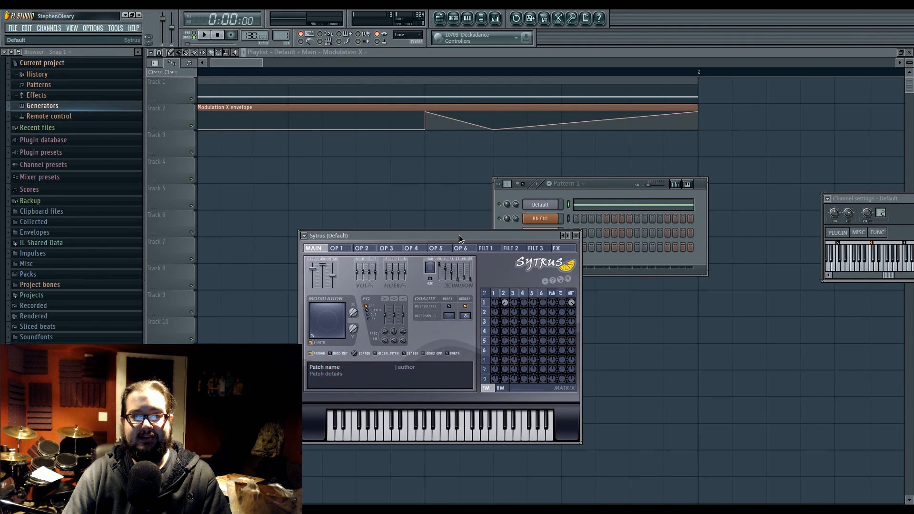